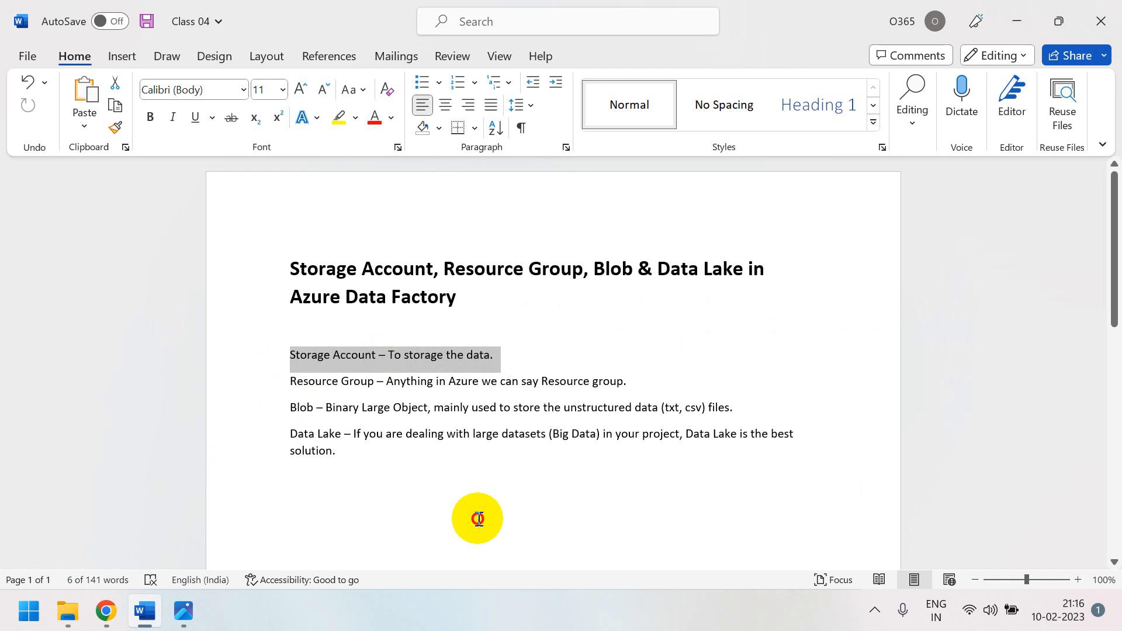
# - Highlight the term "Storage Account" in the first definition line of the notes
pyautogui.click(473, 512)
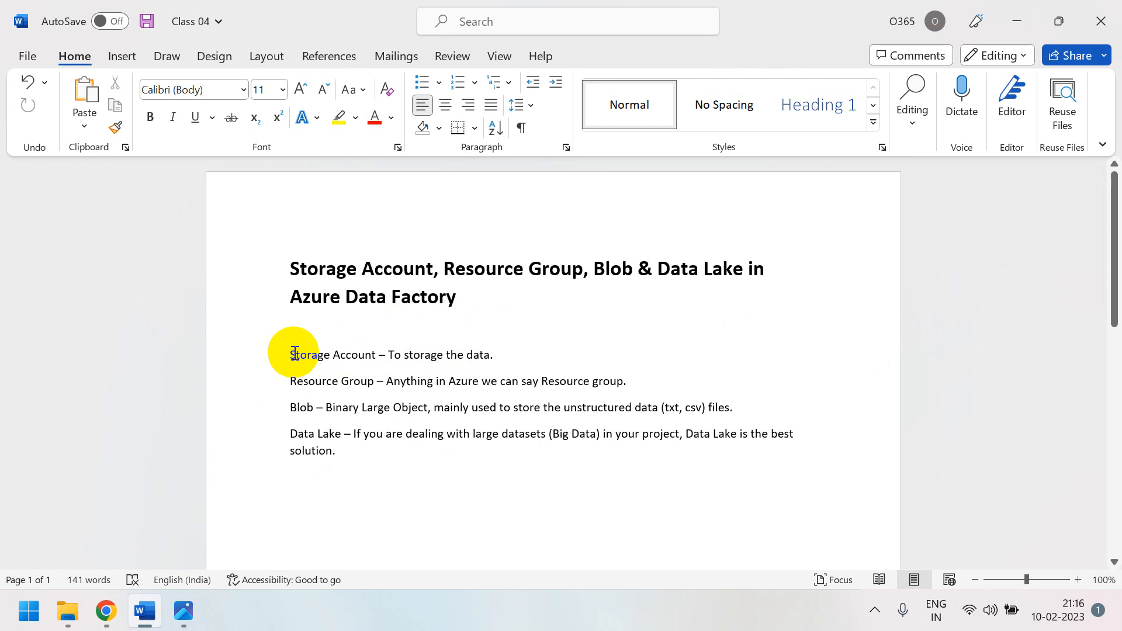
pyautogui.moveTo(289, 354); pyautogui.dragTo(366, 358)
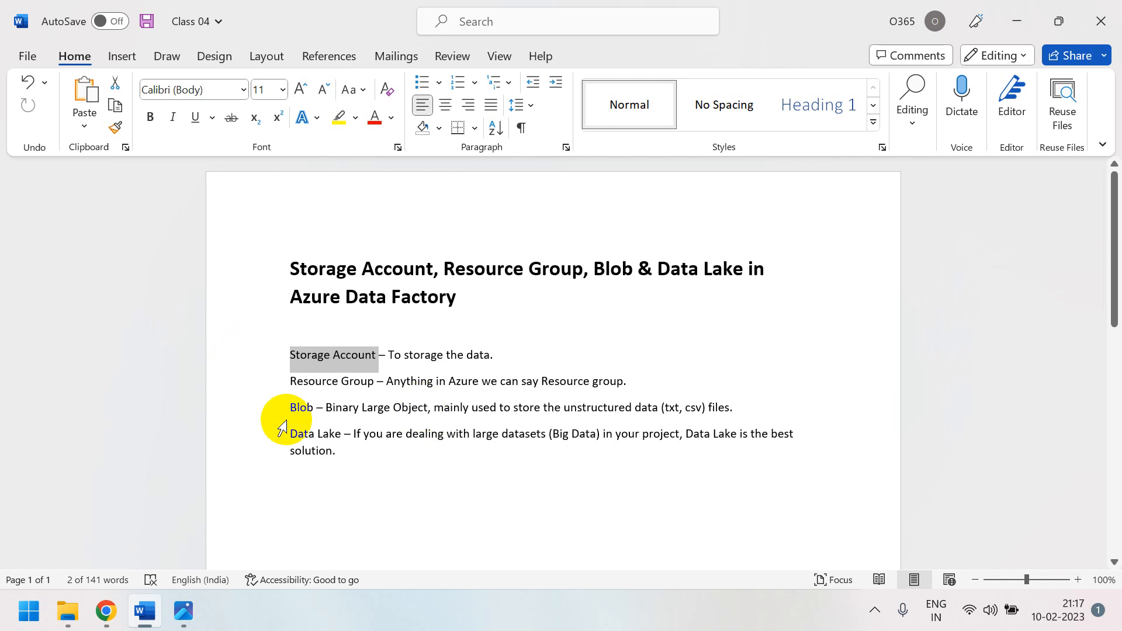
# - Switch to the Azure portal in Chrome and look over the Resource groups and Create a resource pages, returning to the home page
pyautogui.click(107, 611)
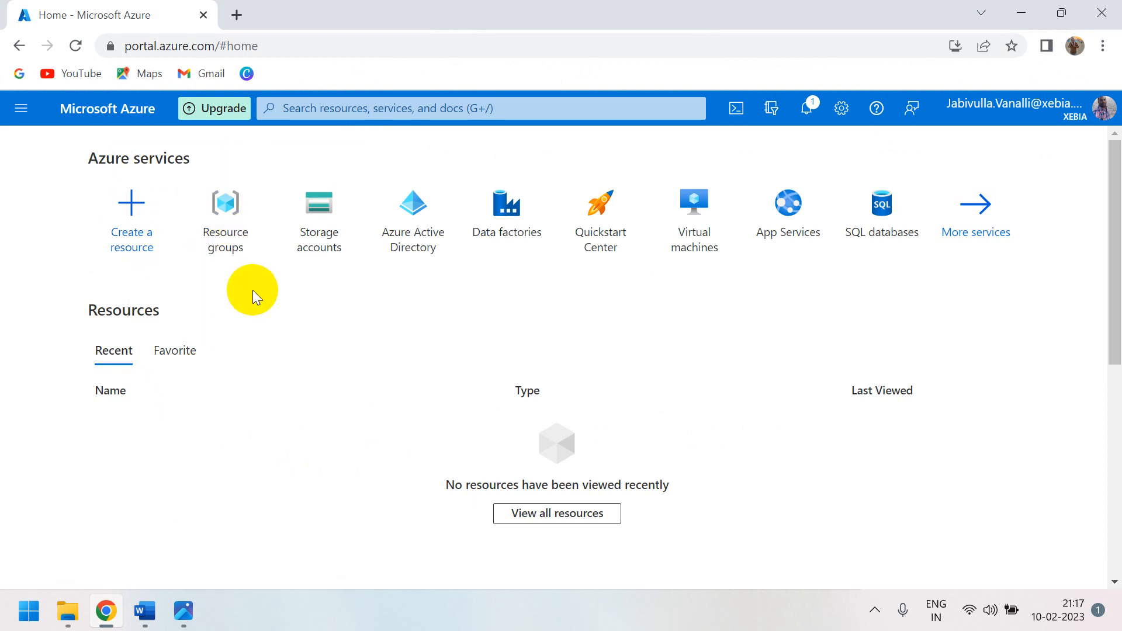
pyautogui.moveTo(232, 224)
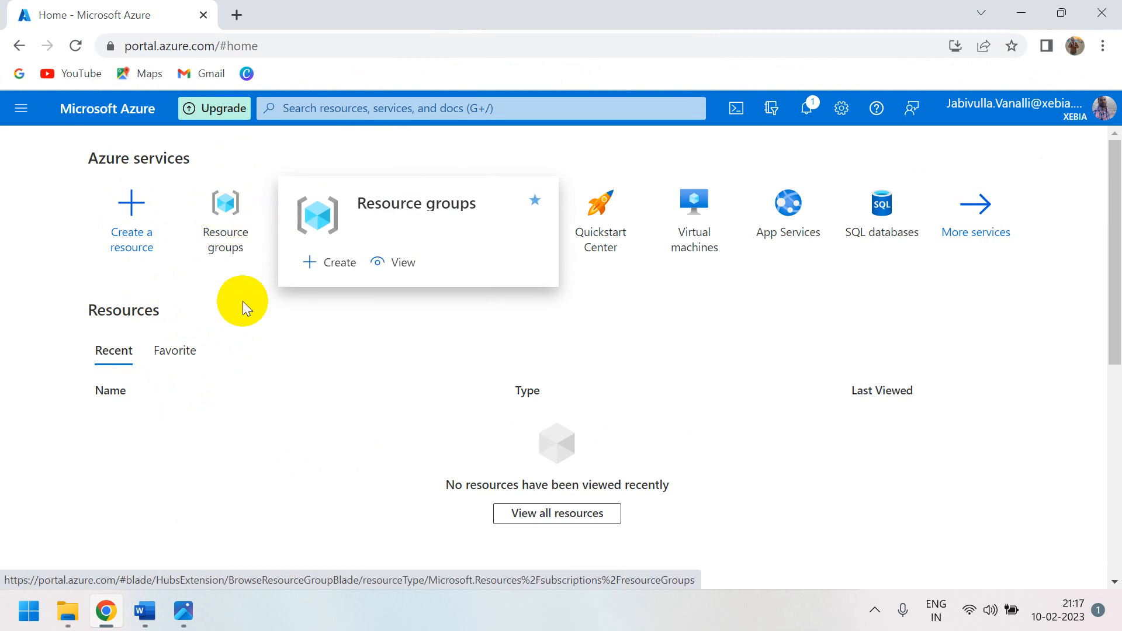
pyautogui.click(241, 226)
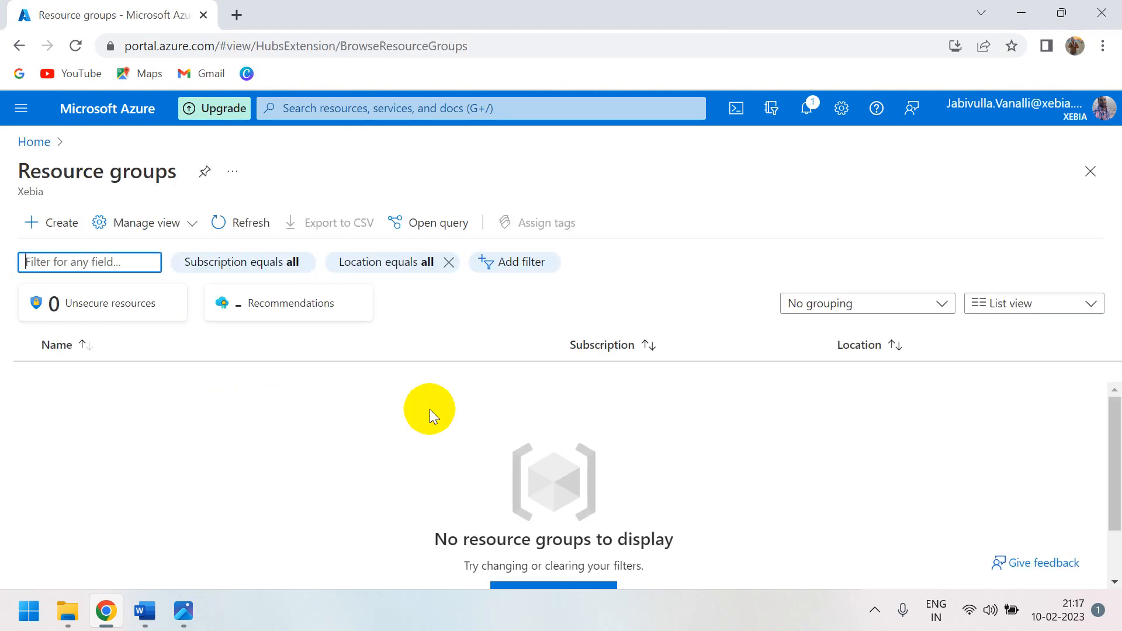
pyautogui.click(34, 144)
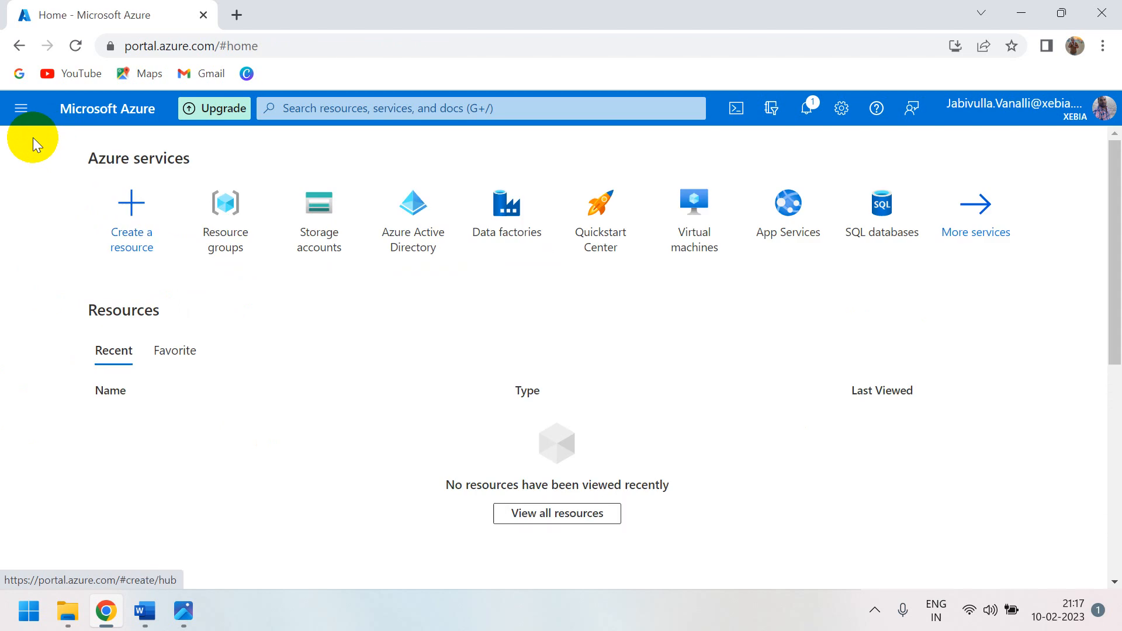
pyautogui.click(228, 248)
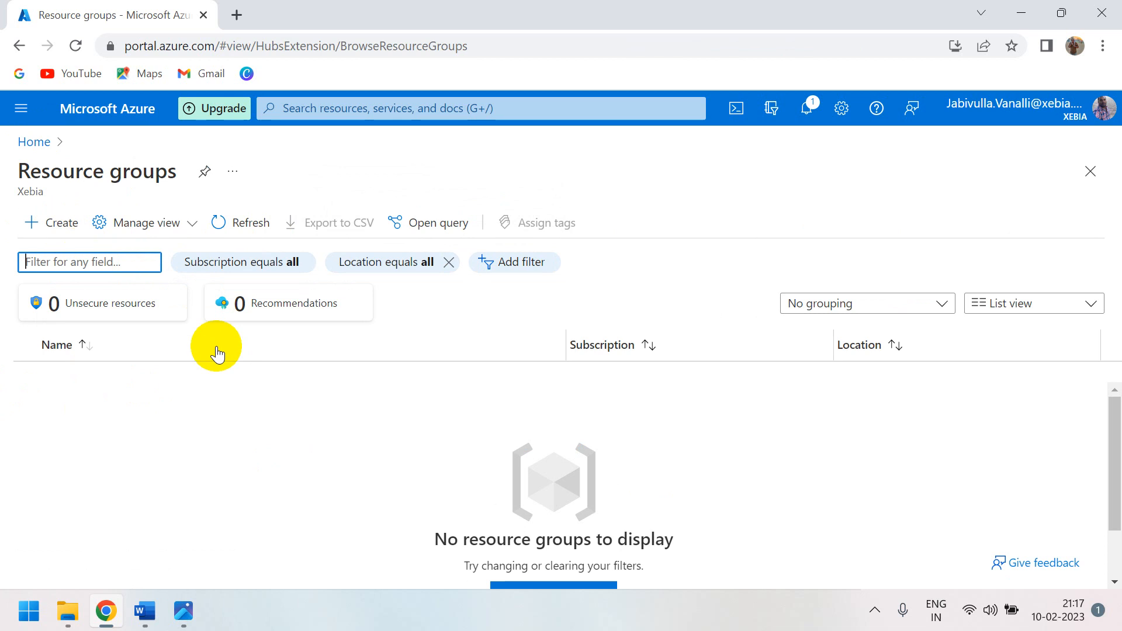
pyautogui.scroll(-2, 1065, 399)
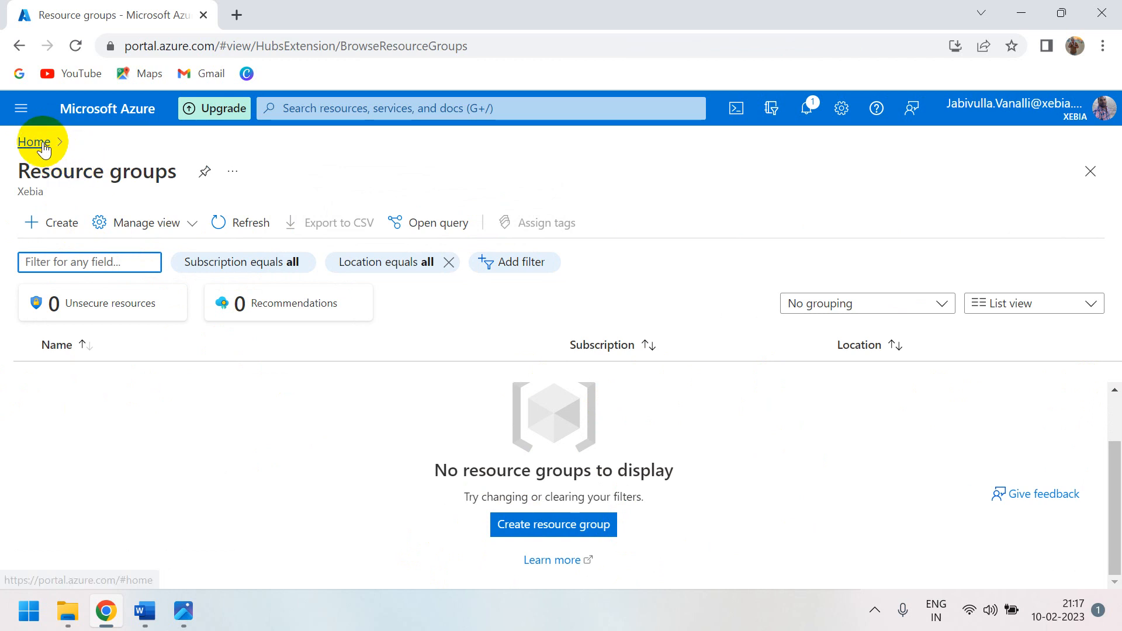
pyautogui.click(36, 142)
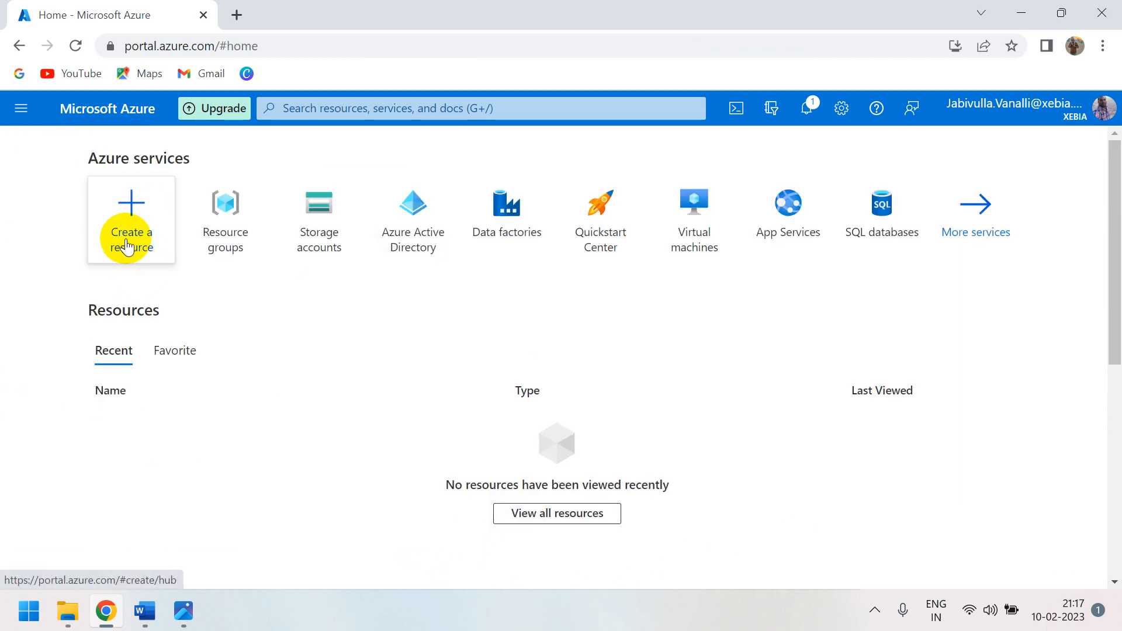
pyautogui.click(145, 243)
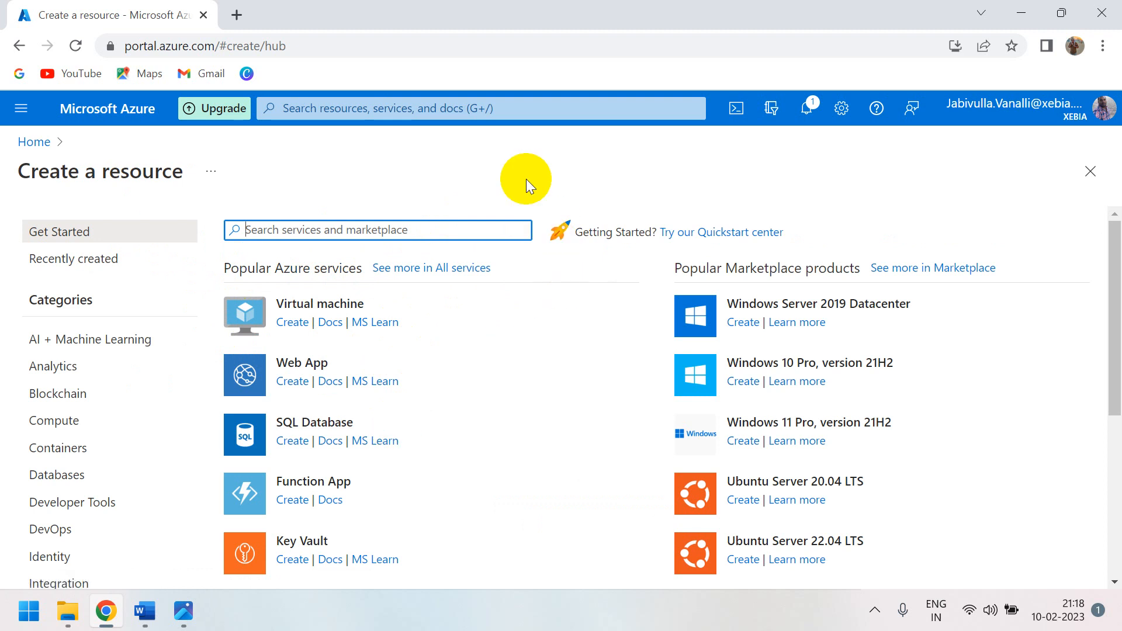
pyautogui.click(19, 46)
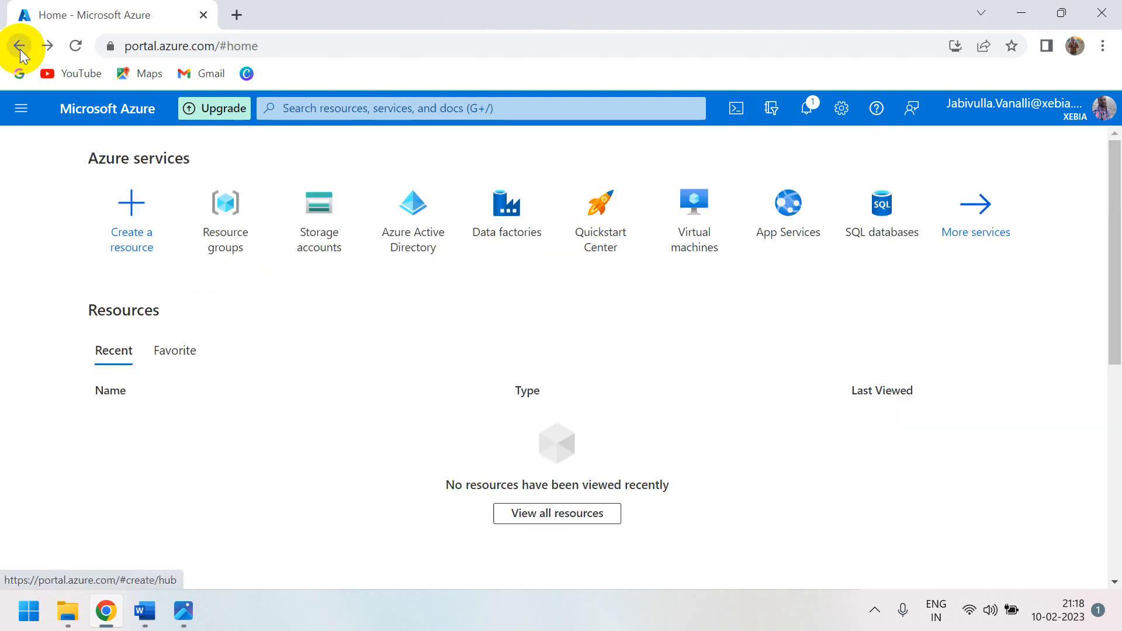
# - Switch to the Word notes and highlight "Blob", "Binary Large Object" and "Storage Account" in turn
pyautogui.click(145, 611)
pyautogui.click(374, 526)
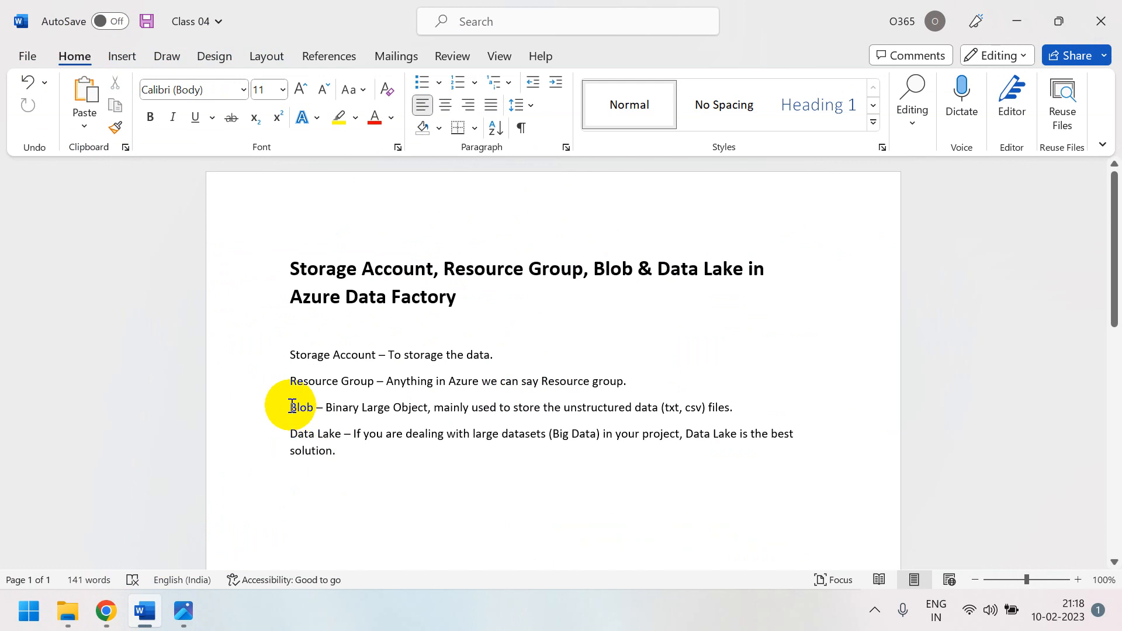
pyautogui.moveTo(291, 406); pyautogui.dragTo(313, 405)
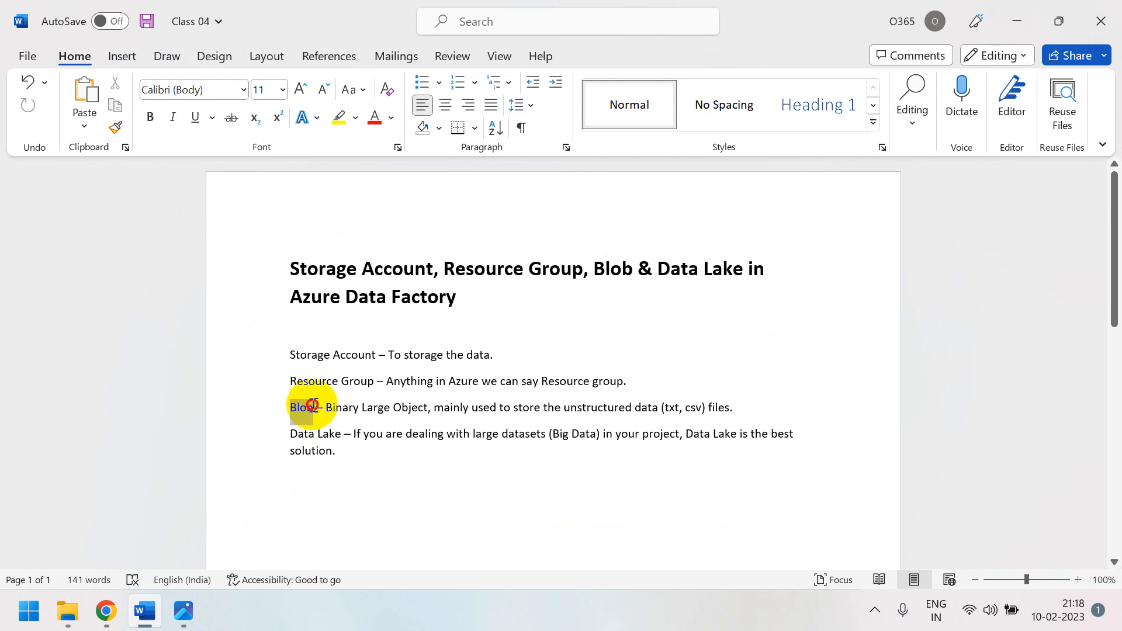
pyautogui.click(388, 498)
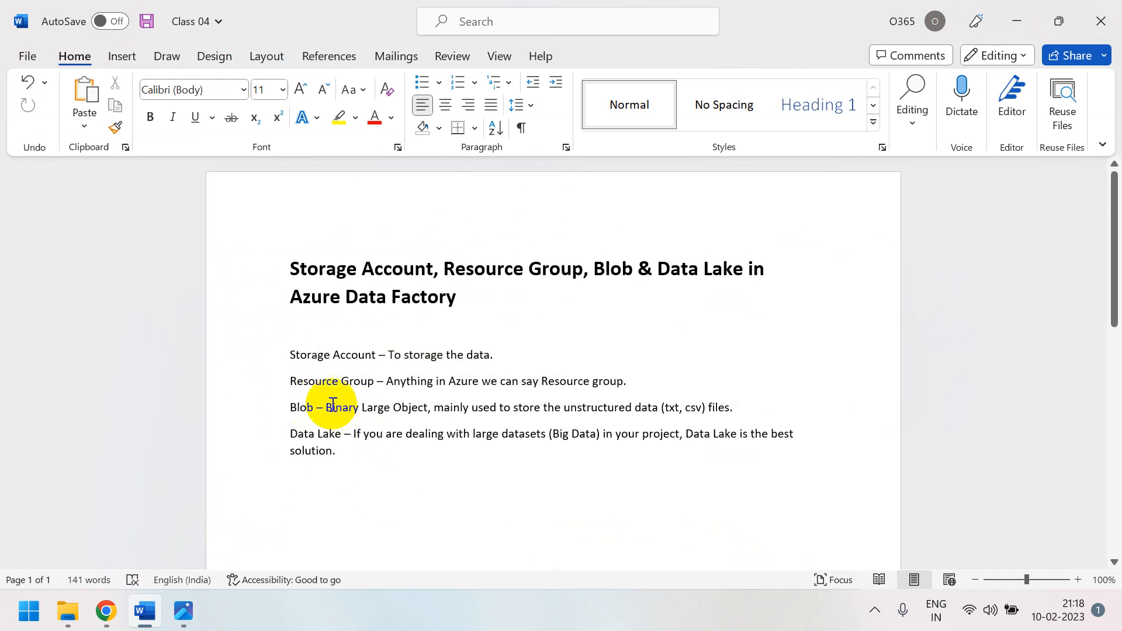
pyautogui.moveTo(327, 404); pyautogui.dragTo(421, 407)
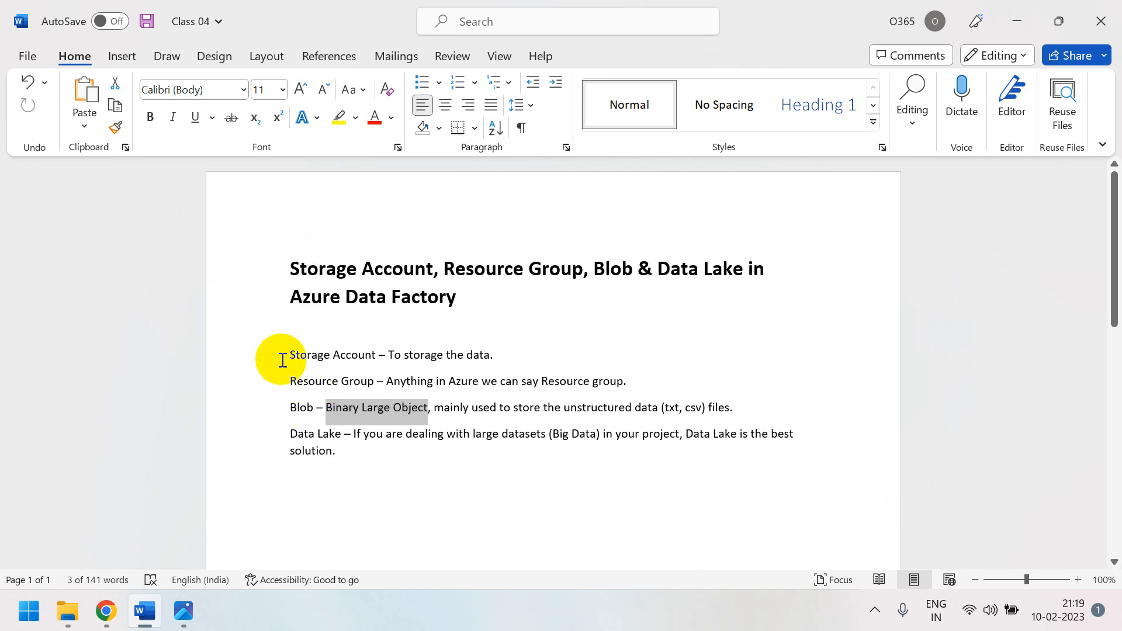
pyautogui.moveTo(288, 352); pyautogui.dragTo(377, 356)
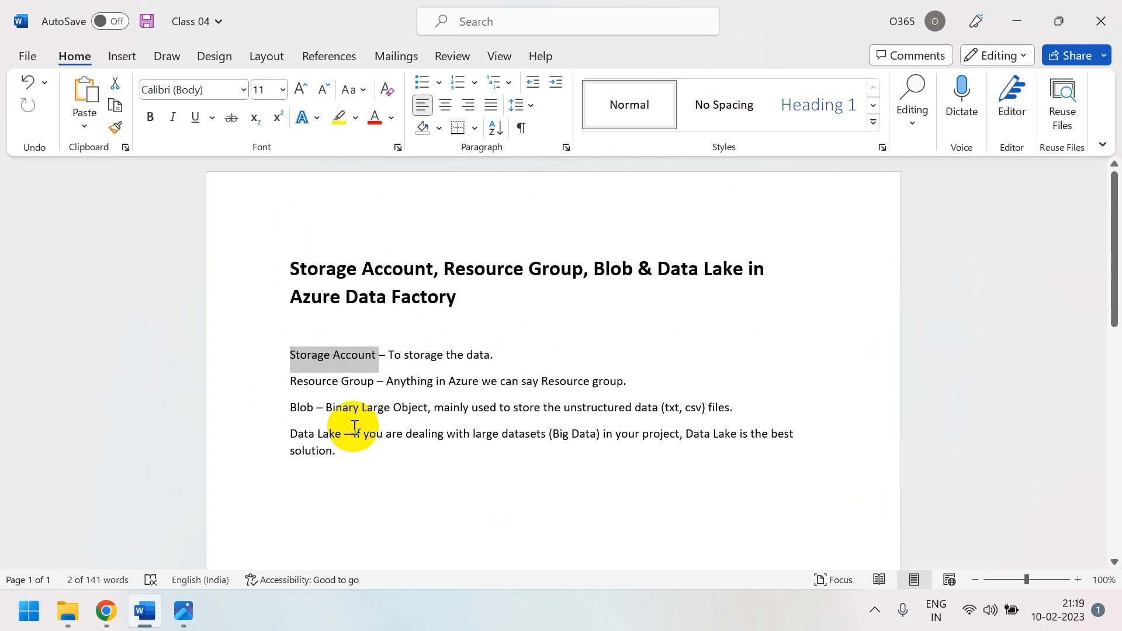
# - Switch to the Azure portal in Chrome and start creating a storage account from the Storage accounts page
pyautogui.click(105, 612)
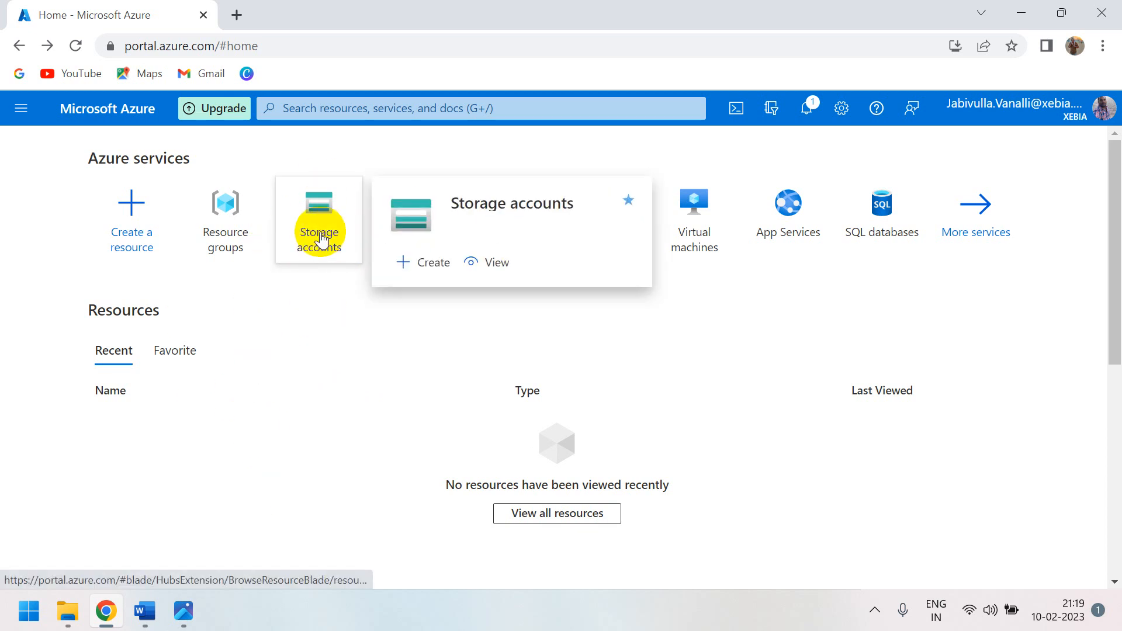
pyautogui.click(321, 239)
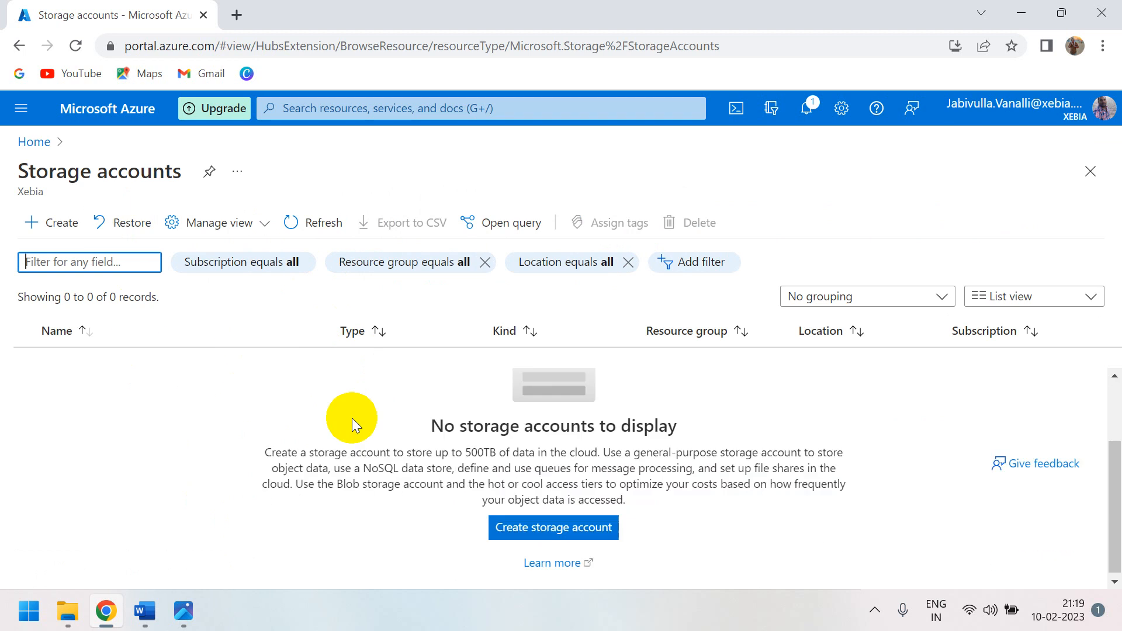
pyautogui.moveTo(432, 424); pyautogui.dragTo(702, 421)
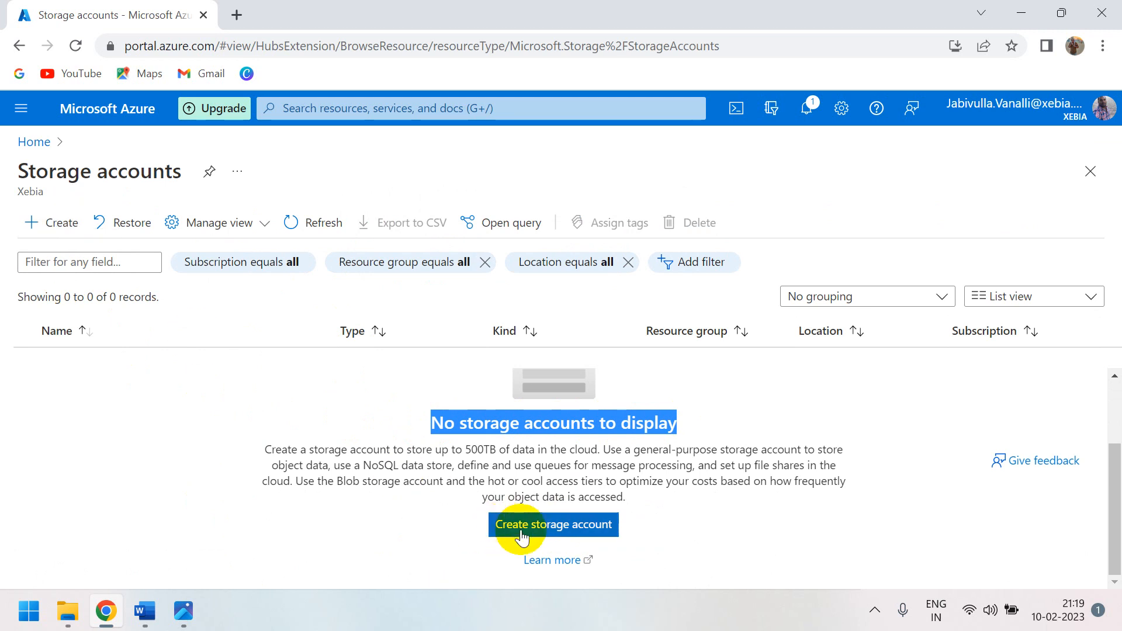
pyautogui.click(522, 533)
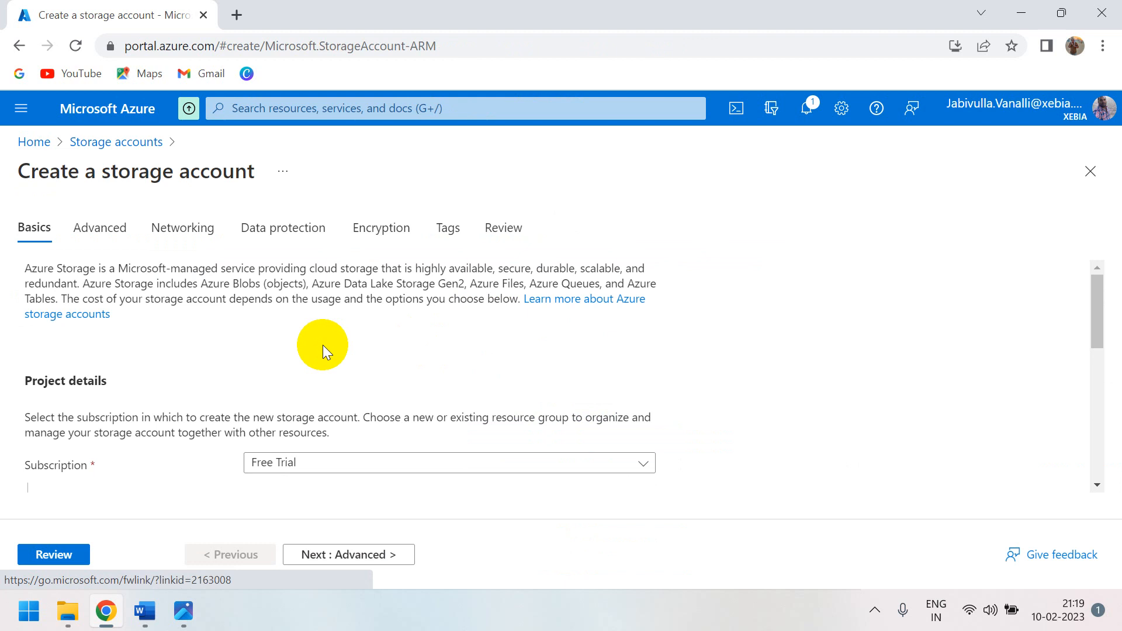
# - Check the available subscriptions and existing resource groups in the storage account's project details
pyautogui.scroll(-1, 338, 358)
pyautogui.scroll(-2, 338, 358)
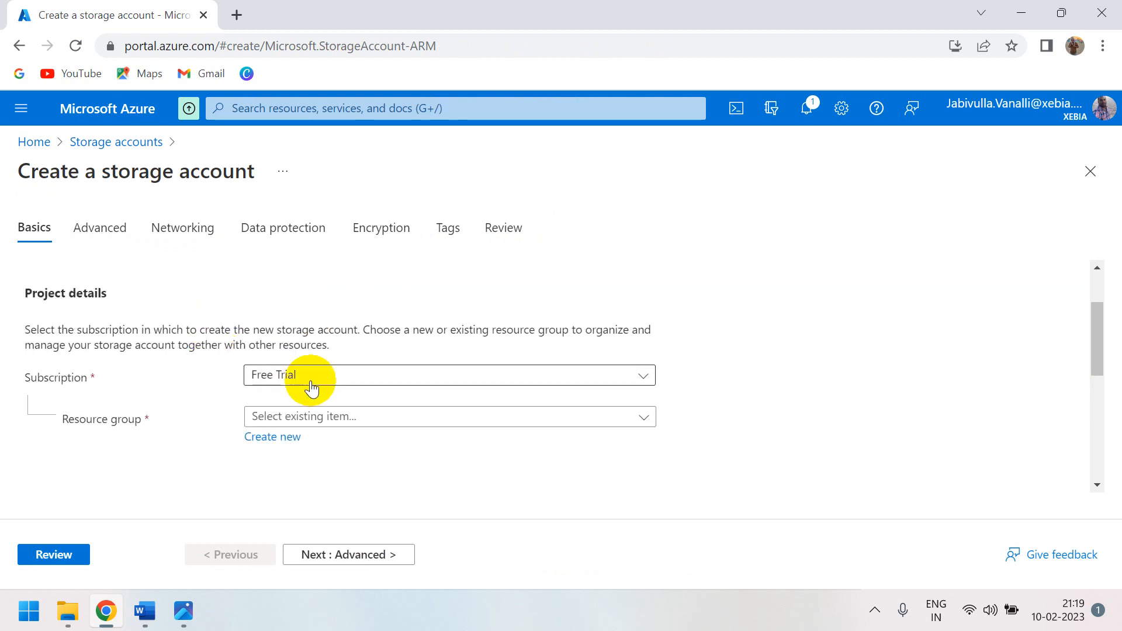
pyautogui.click(427, 374)
pyautogui.click(733, 331)
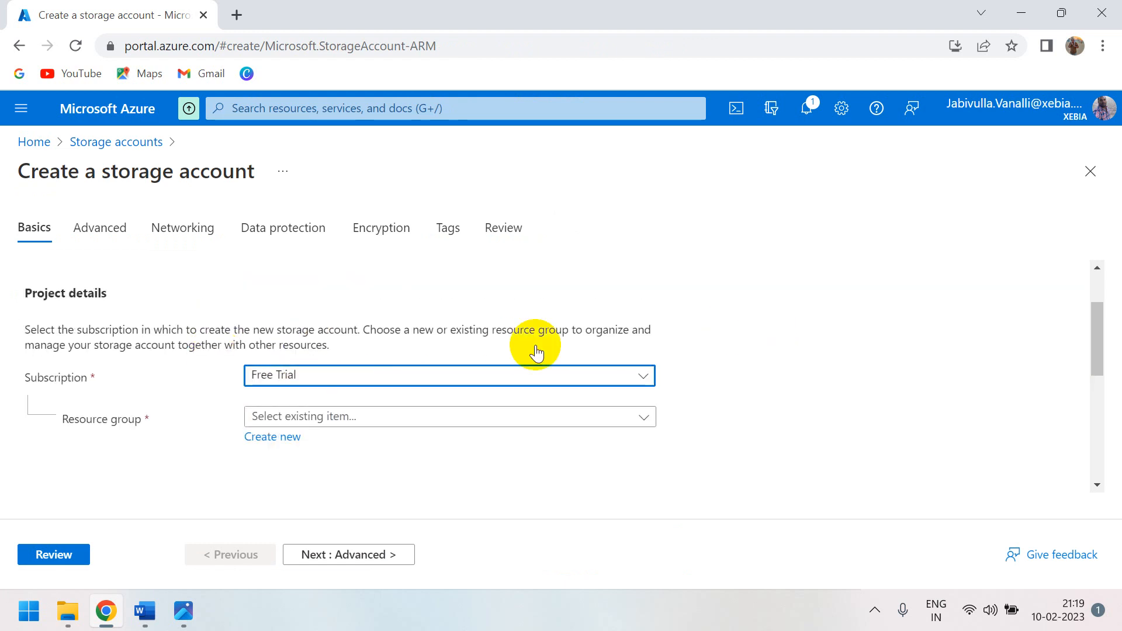
pyautogui.scroll(-2, 132, 379)
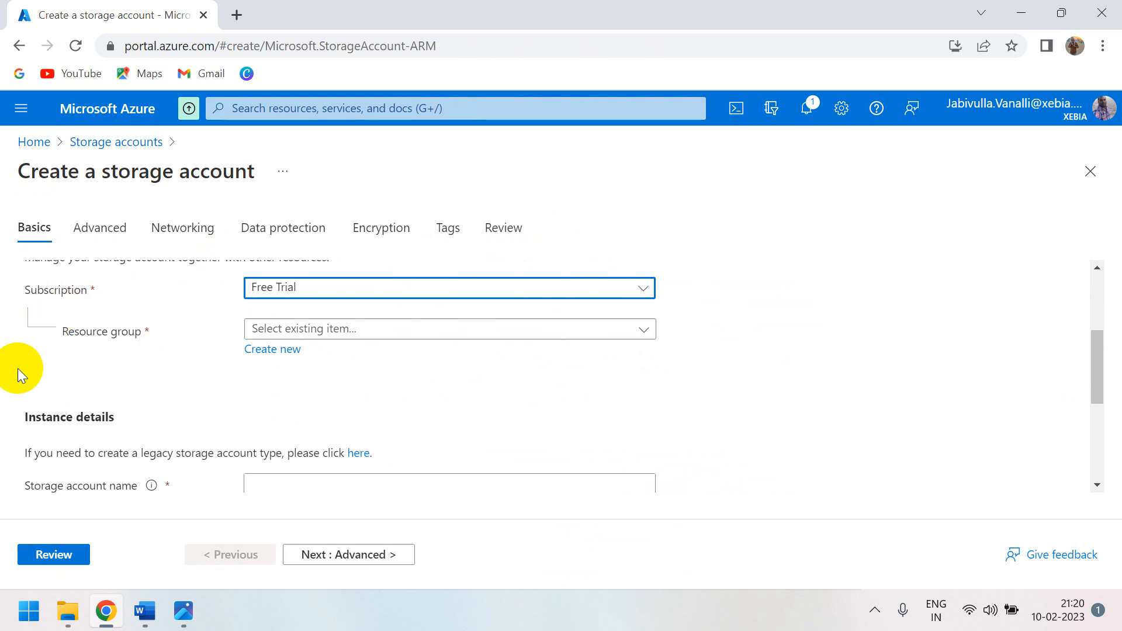
pyautogui.click(516, 328)
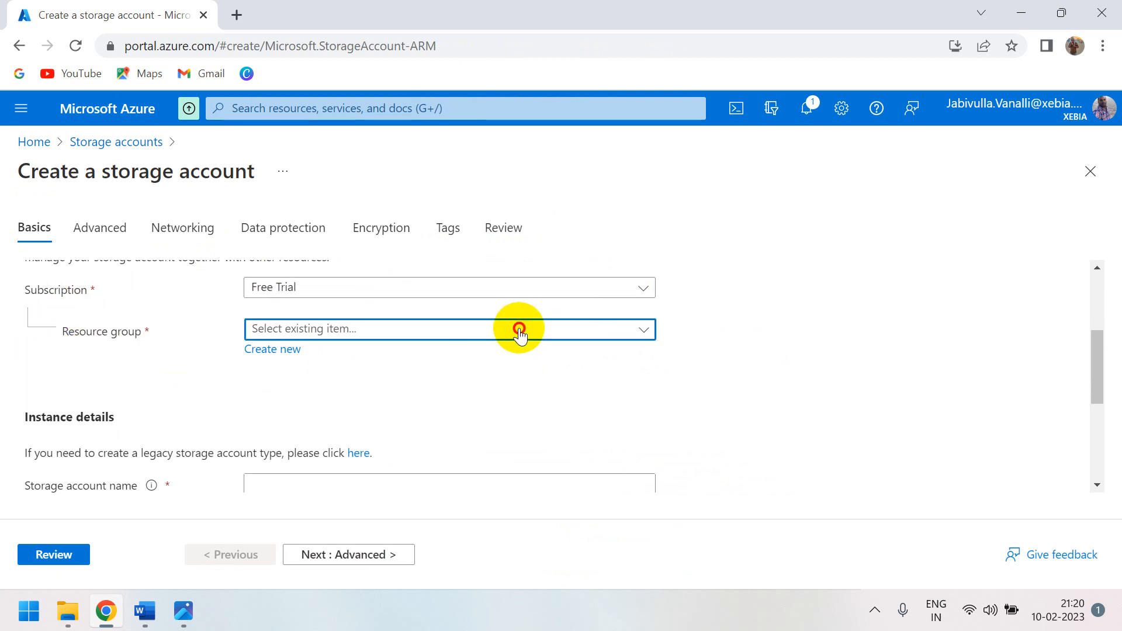
pyautogui.click(738, 346)
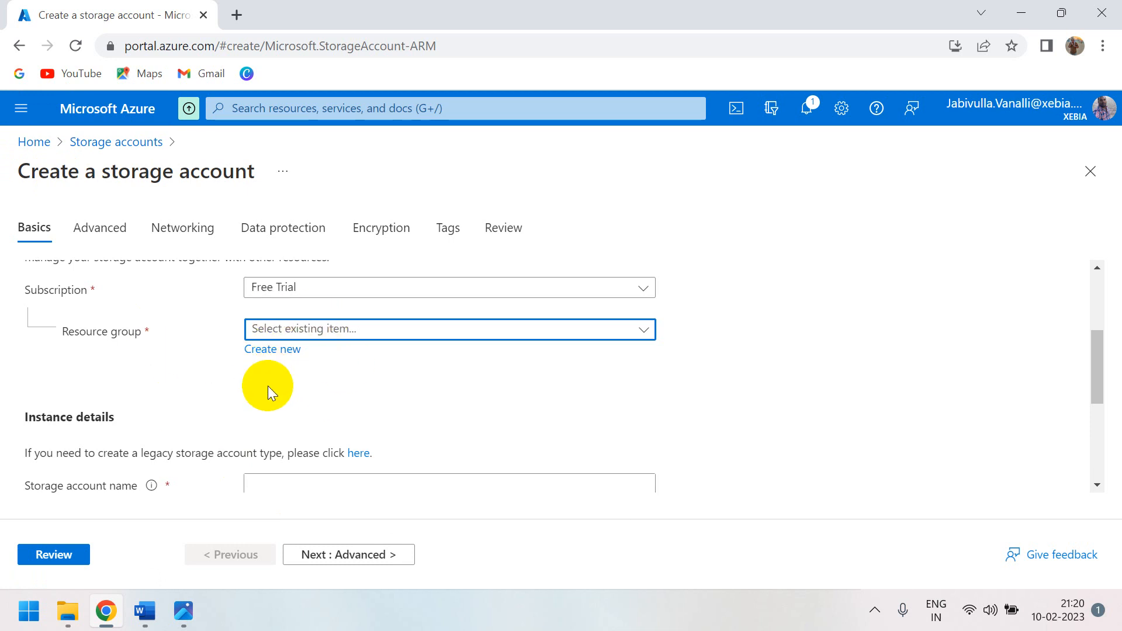
# - Create a new resource group named resourcegroupjabi for the storage account
pyautogui.click(260, 350)
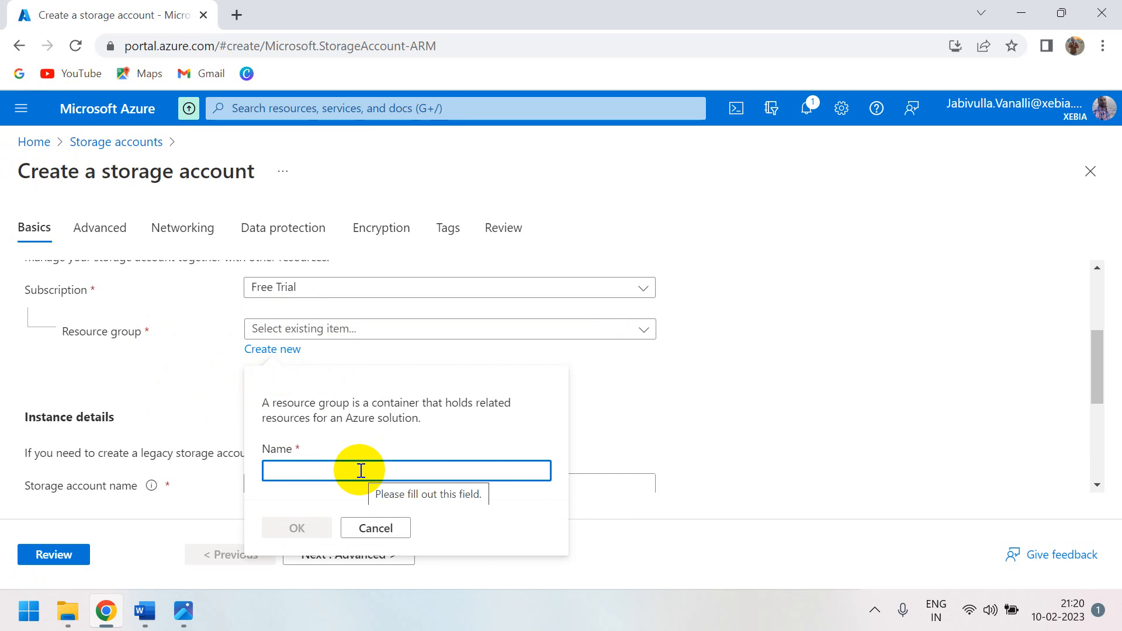
pyautogui.write('Resourcegroupja')
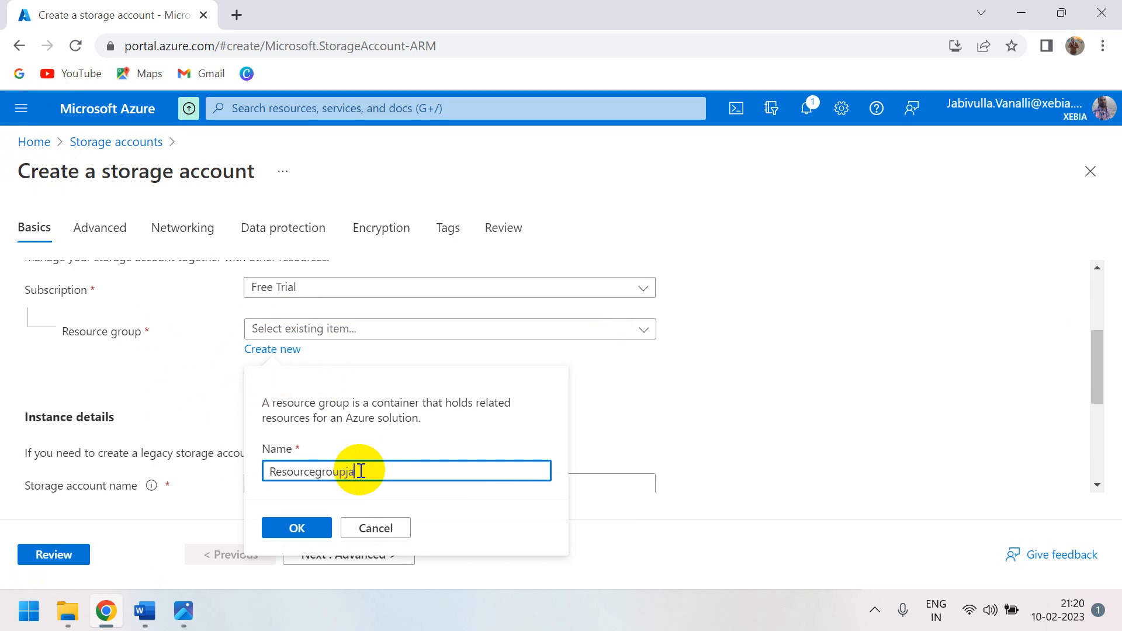
pyautogui.write('i')
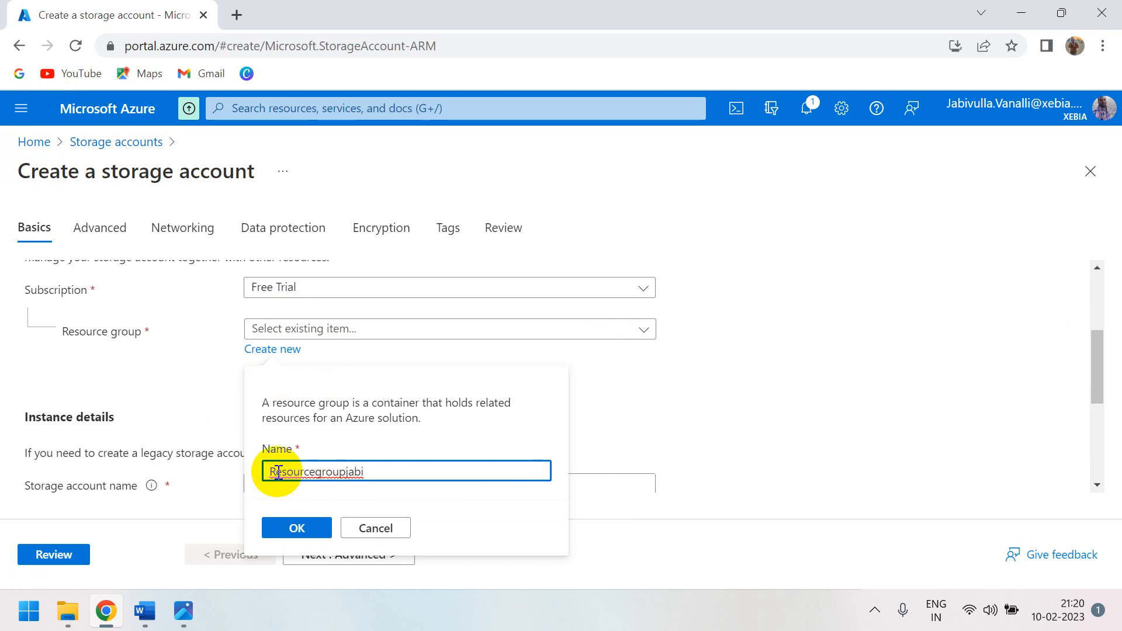
pyautogui.click(277, 472)
pyautogui.press('BackSpace')
pyautogui.write('r')
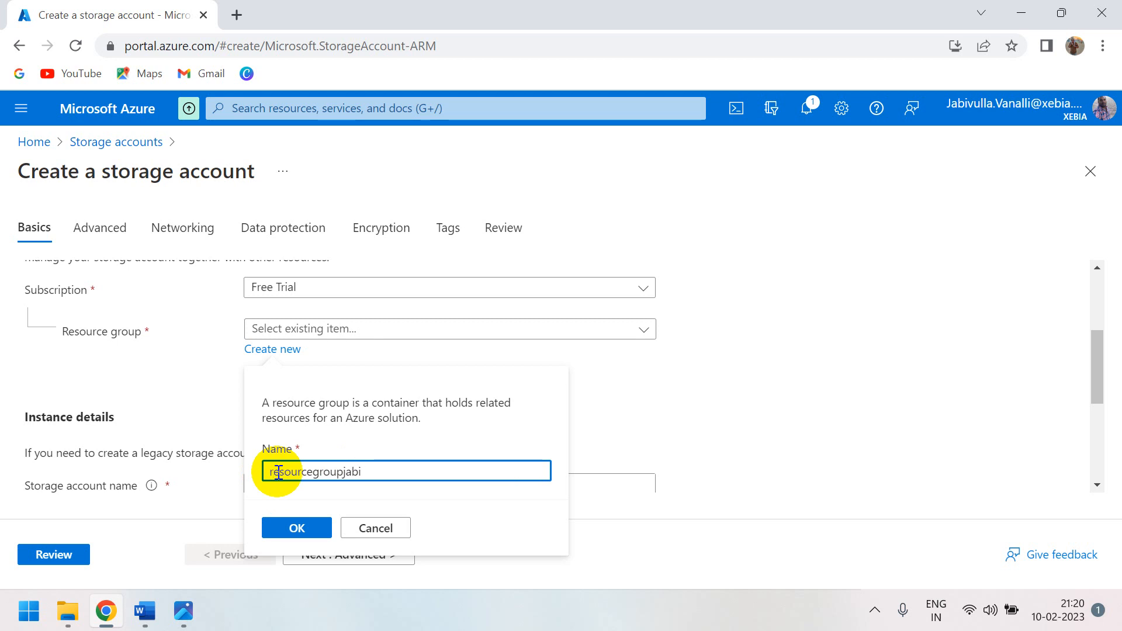
pyautogui.click(297, 527)
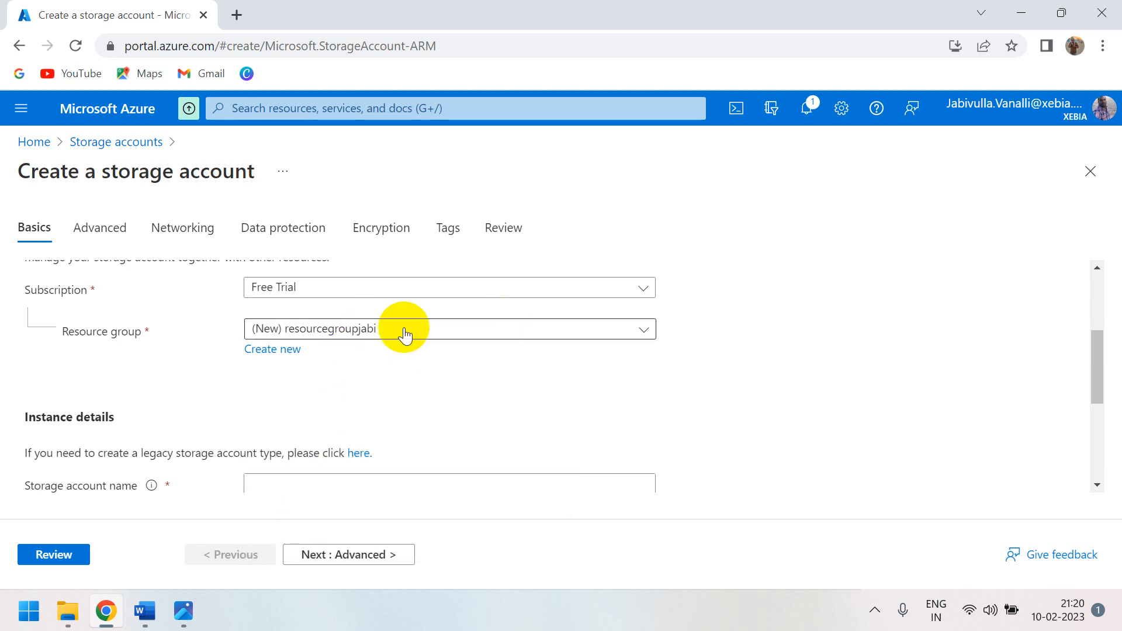
# - Name the storage account storageaccountjabi in the instance details
pyautogui.scroll(1, 315, 374)
pyautogui.scroll(-1, 326, 379)
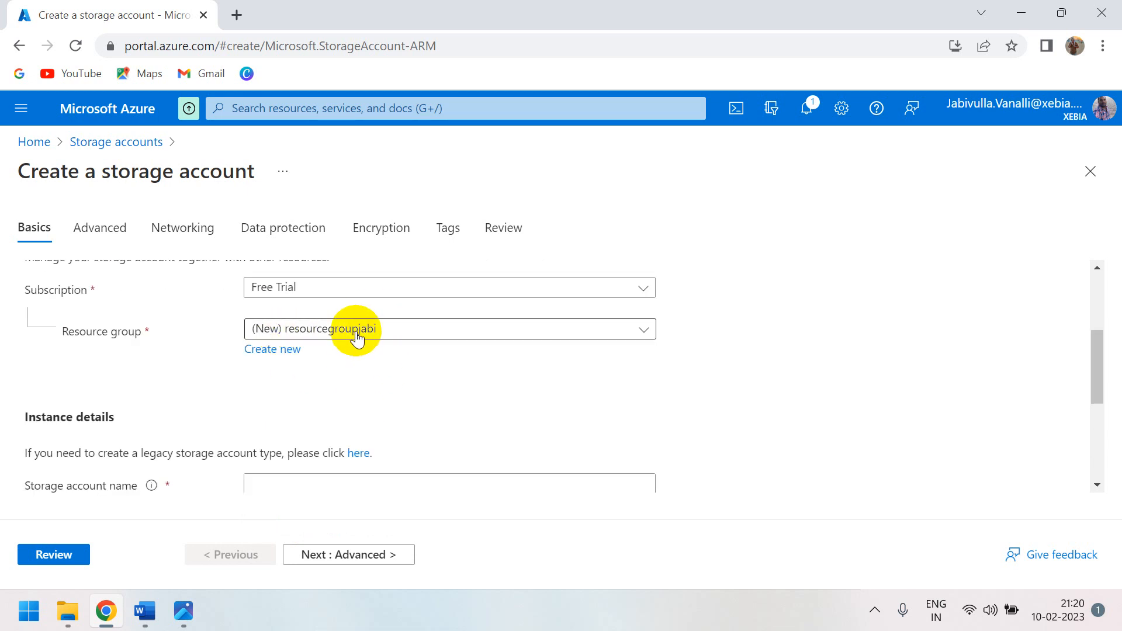
pyautogui.scroll(-2, 350, 368)
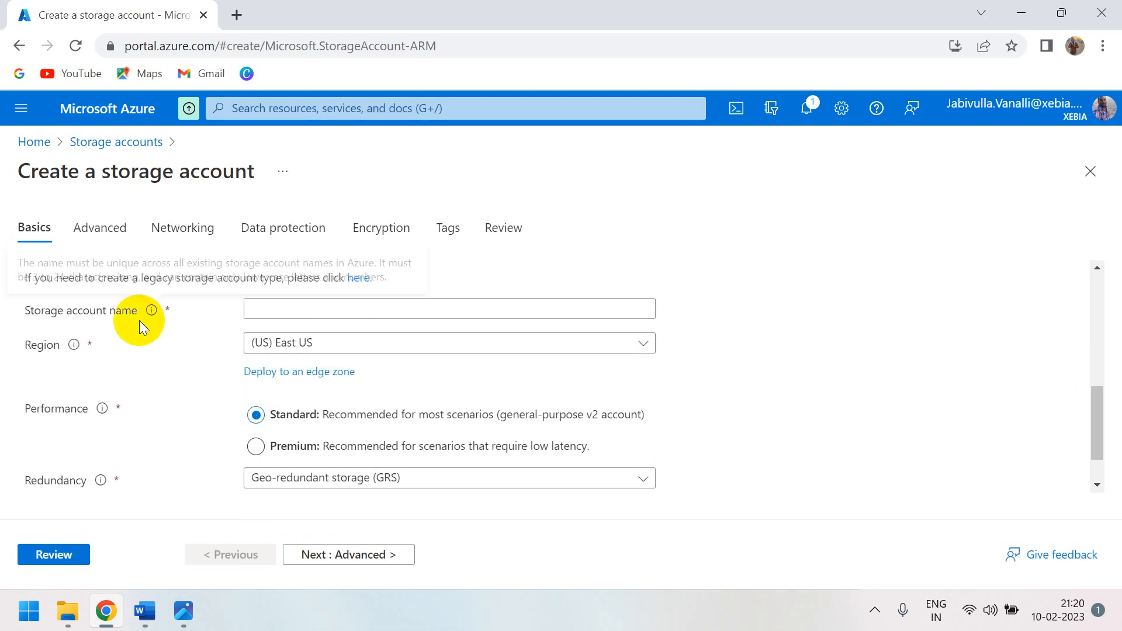
pyautogui.click(279, 310)
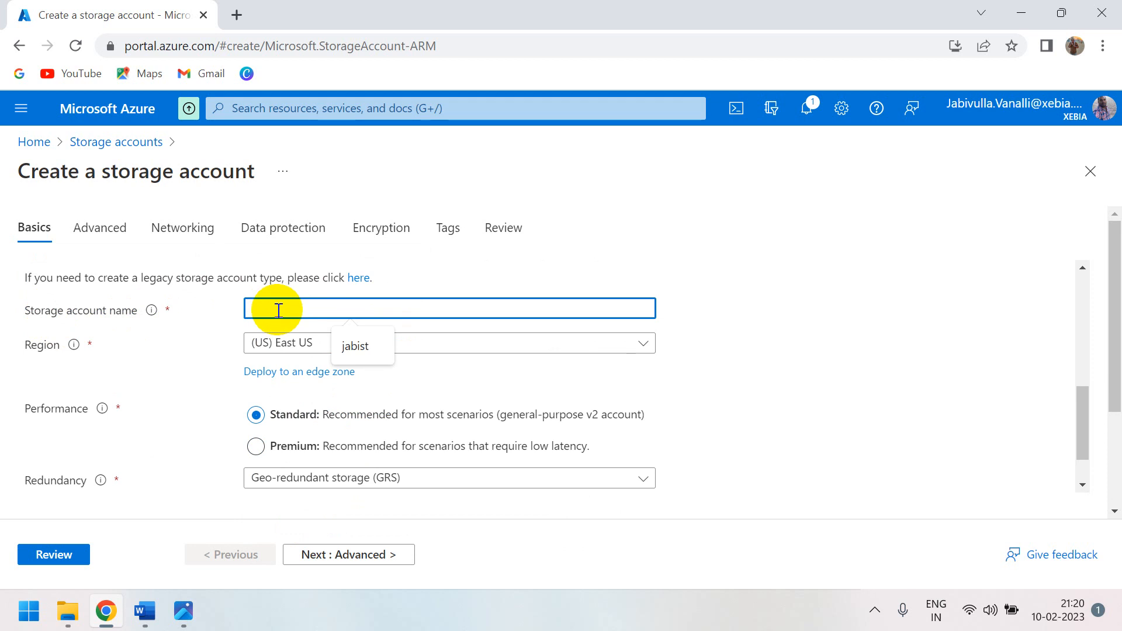
pyautogui.write('storage')
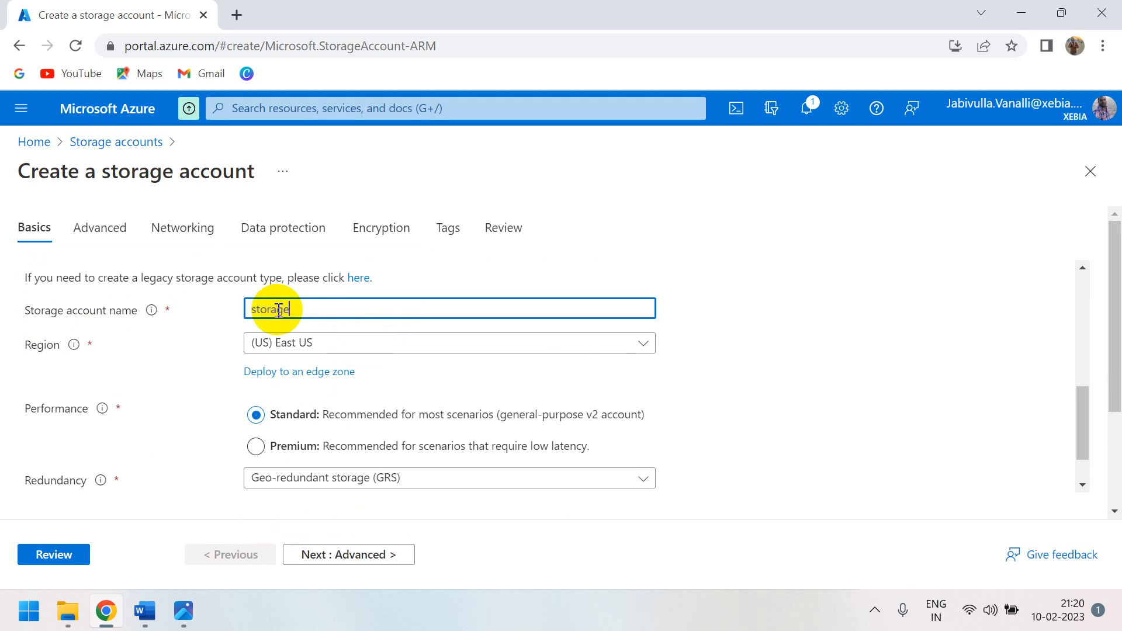
pyautogui.write('accountjabi')
pyautogui.click(714, 365)
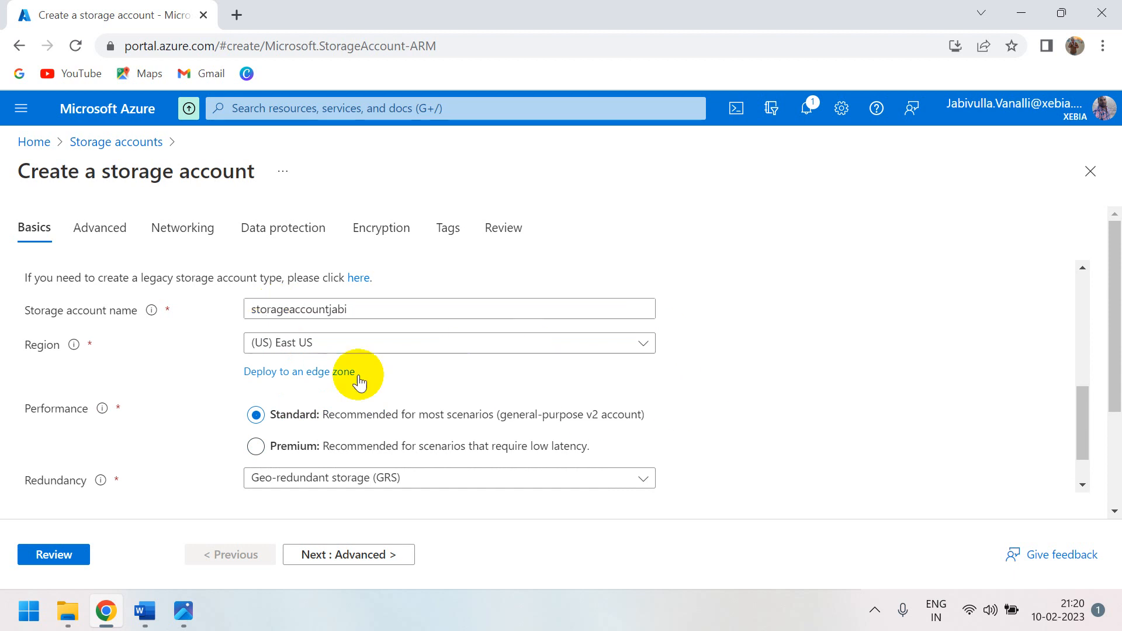
# - Select (US) East US as the storage account's region and look over the performance and redundancy options
pyautogui.click(398, 349)
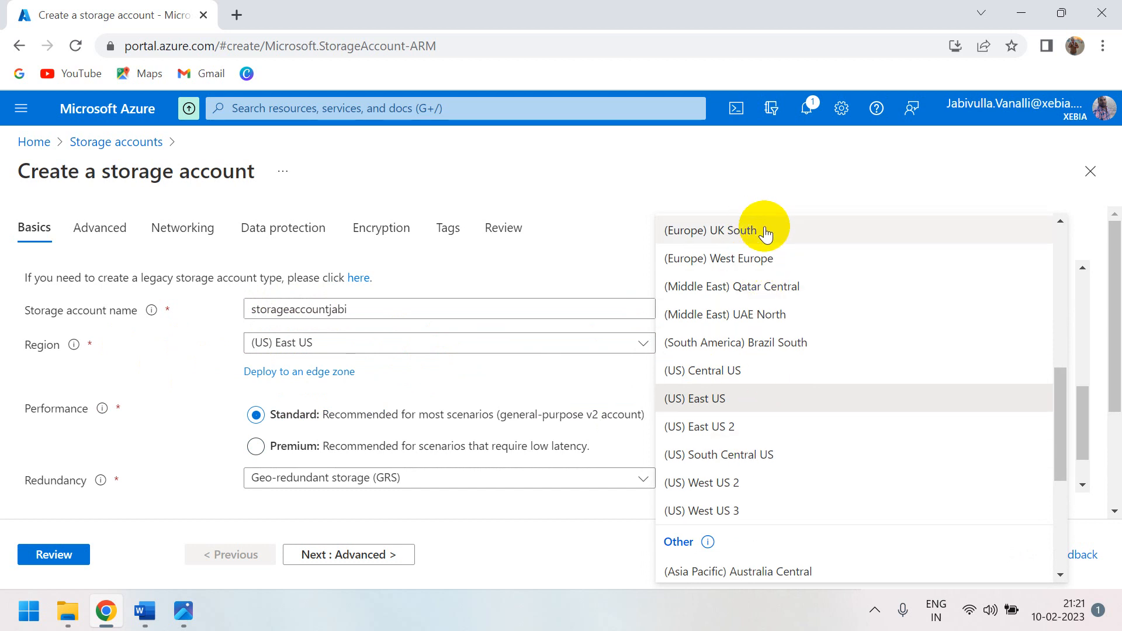
pyautogui.click(704, 397)
pyautogui.scroll(-1, 295, 344)
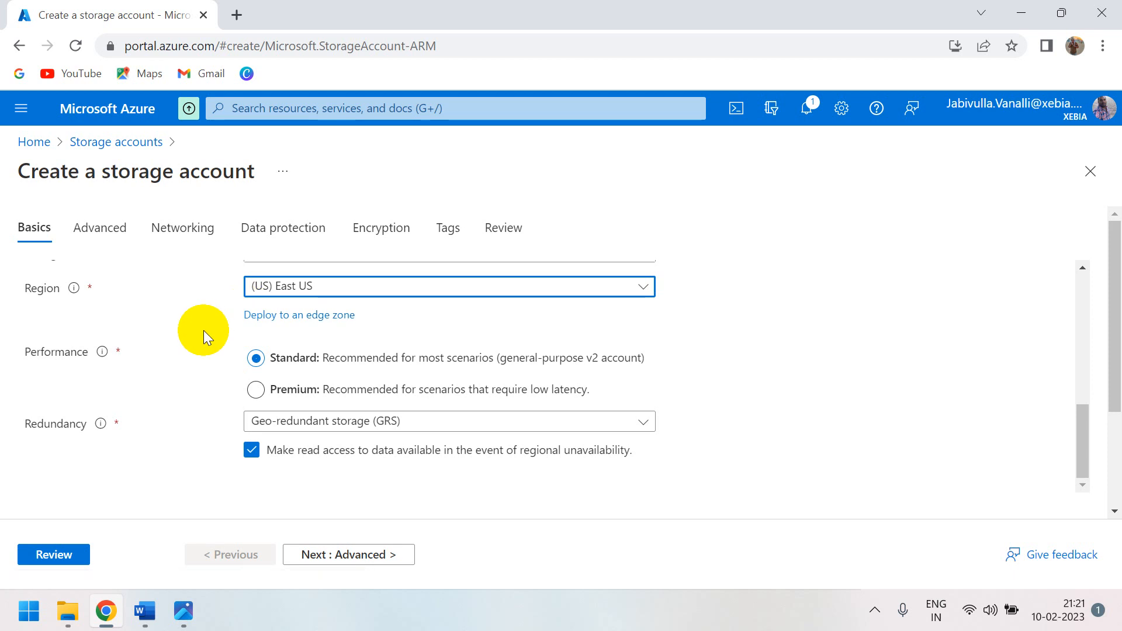
pyautogui.scroll(6, 333, 285)
pyautogui.scroll(-6, 333, 293)
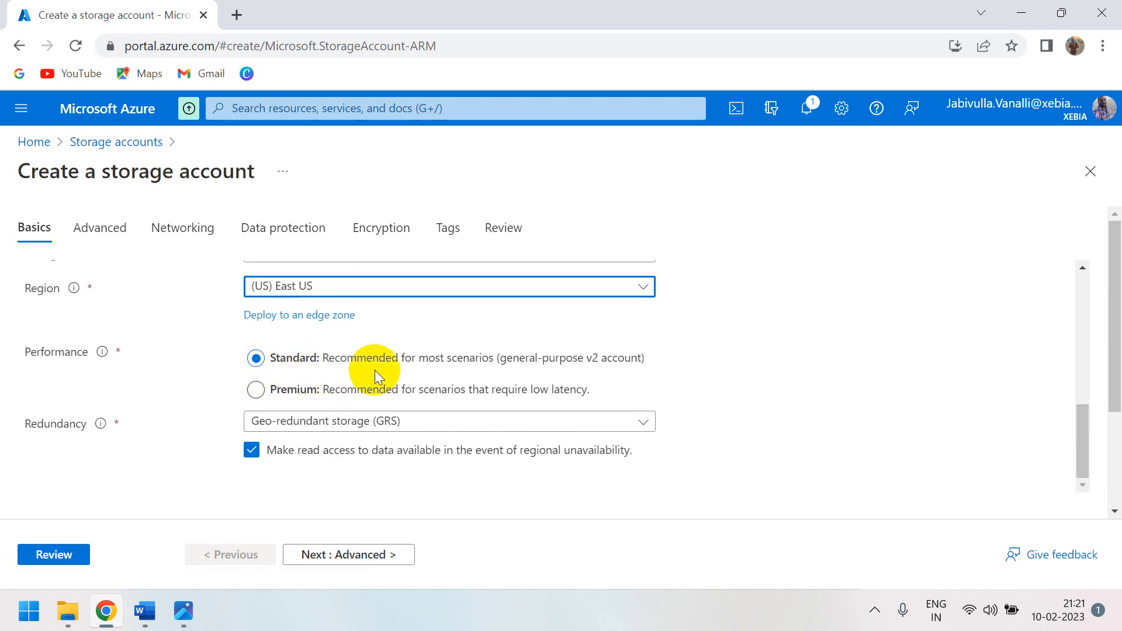
pyautogui.scroll(-2, 251, 289)
pyautogui.scroll(-2, 257, 421)
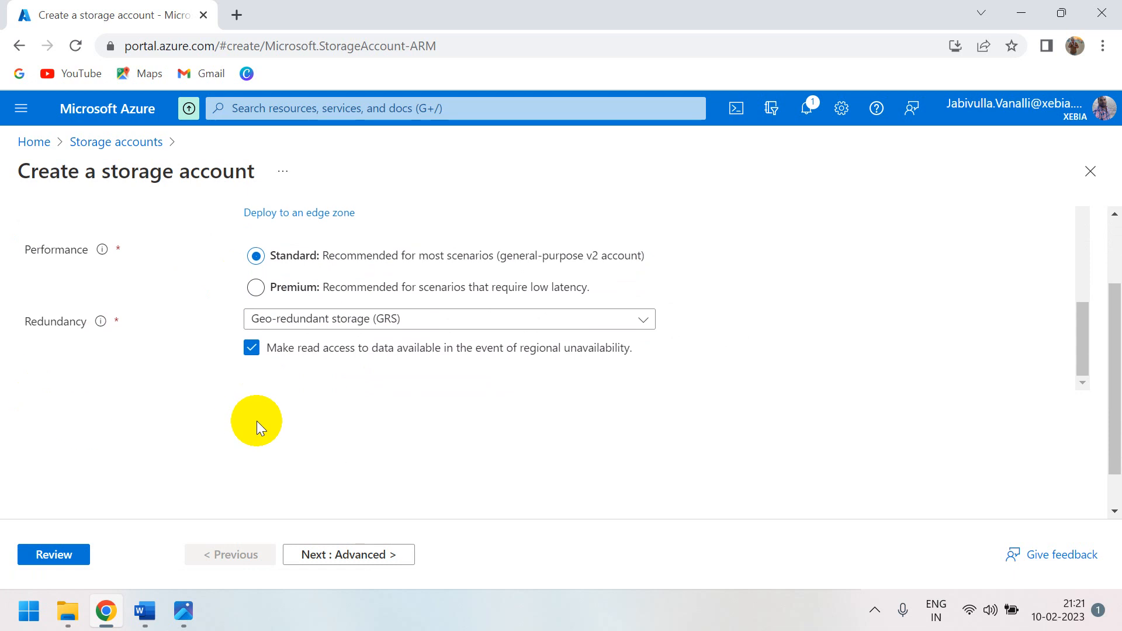
pyautogui.scroll(3, 264, 423)
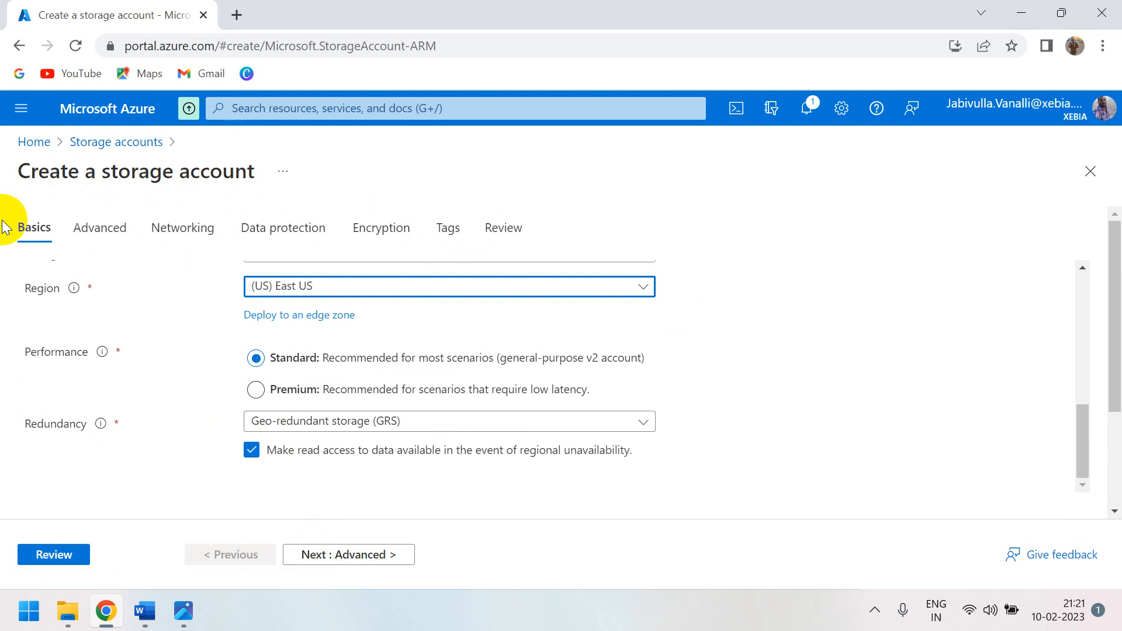
pyautogui.scroll(-3, 372, 496)
# - Keep the default advanced, networking, data protection and encryption settings and proceed to the storage account's tags
pyautogui.click(360, 560)
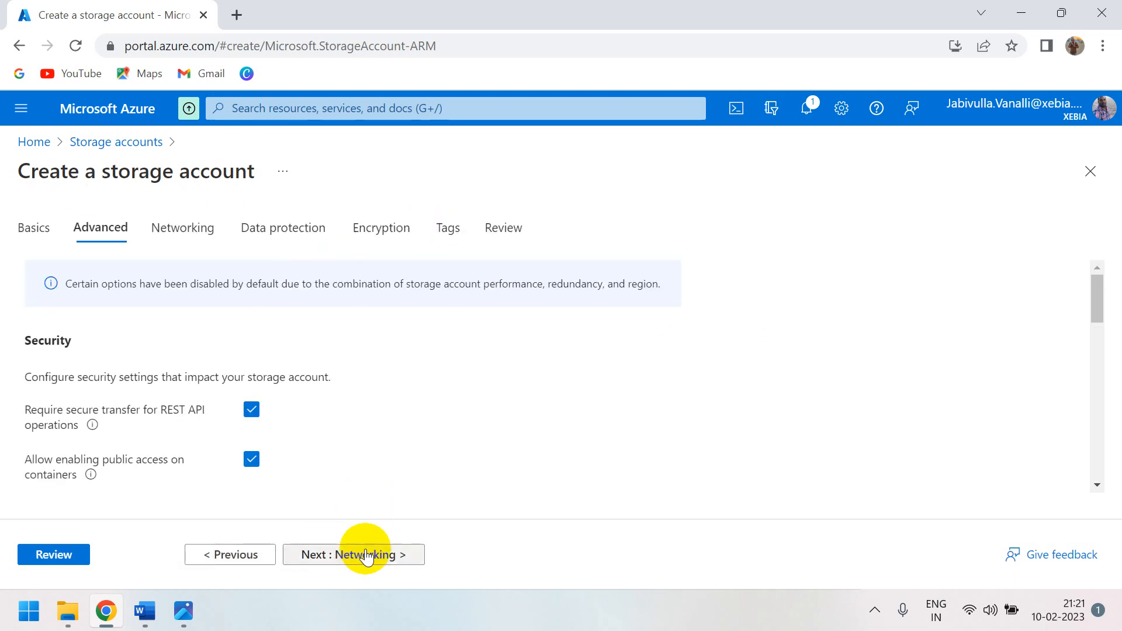
pyautogui.click(374, 563)
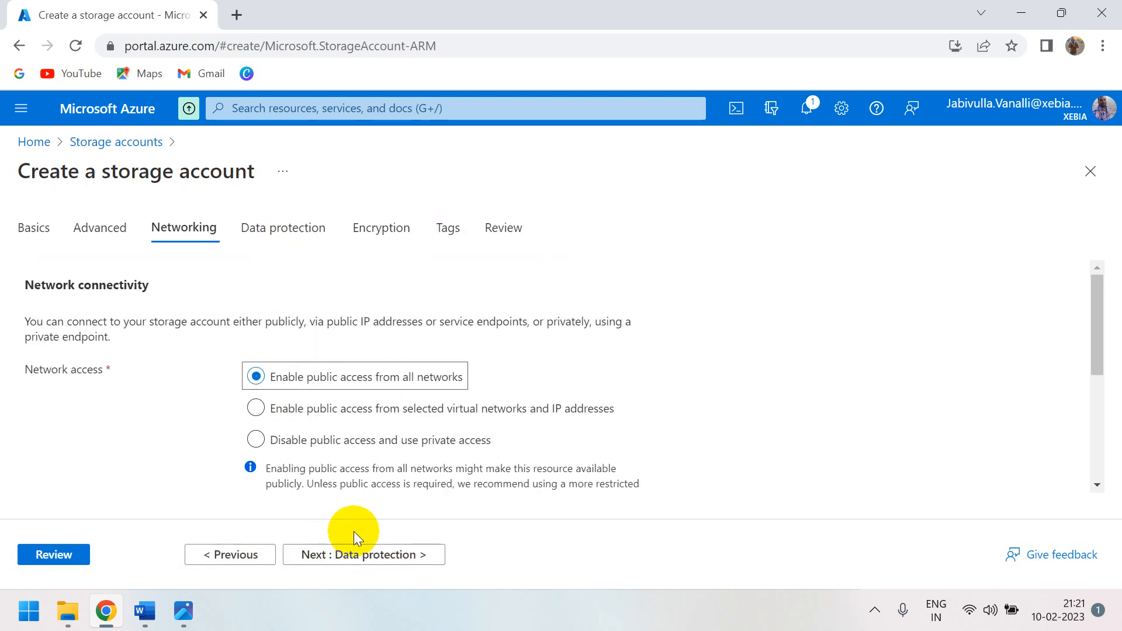
pyautogui.click(388, 556)
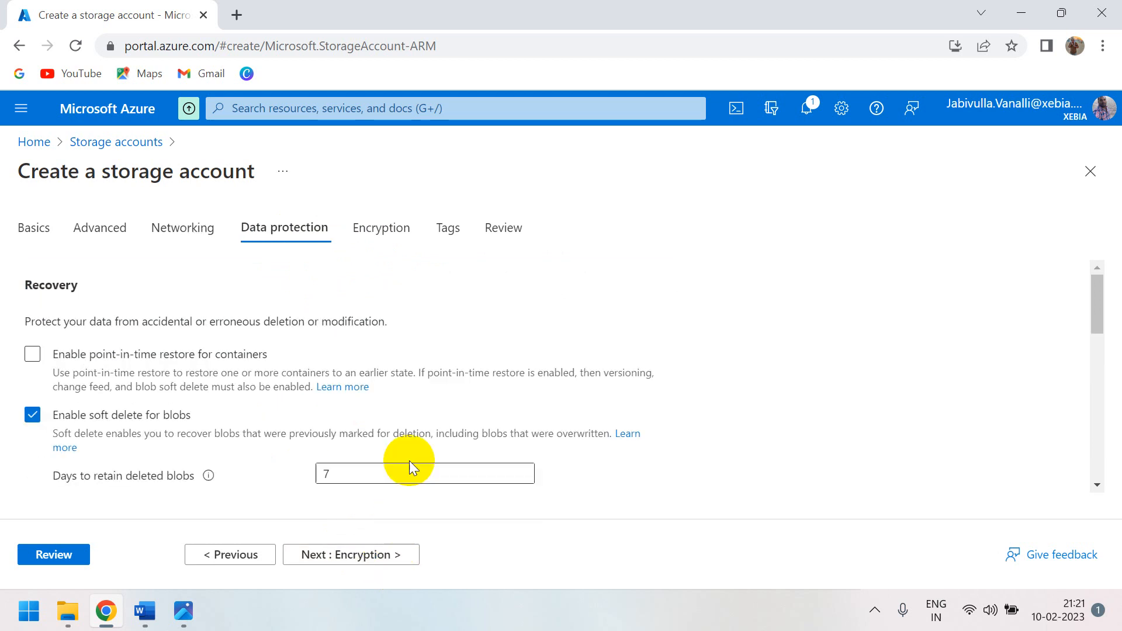
pyautogui.click(358, 560)
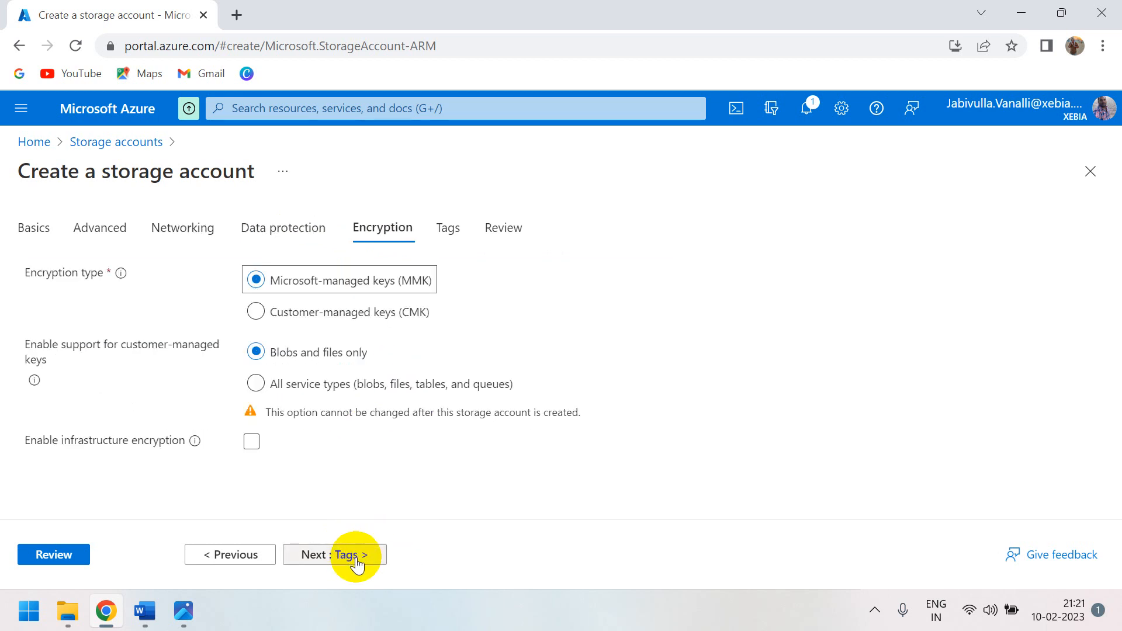
pyautogui.click(358, 561)
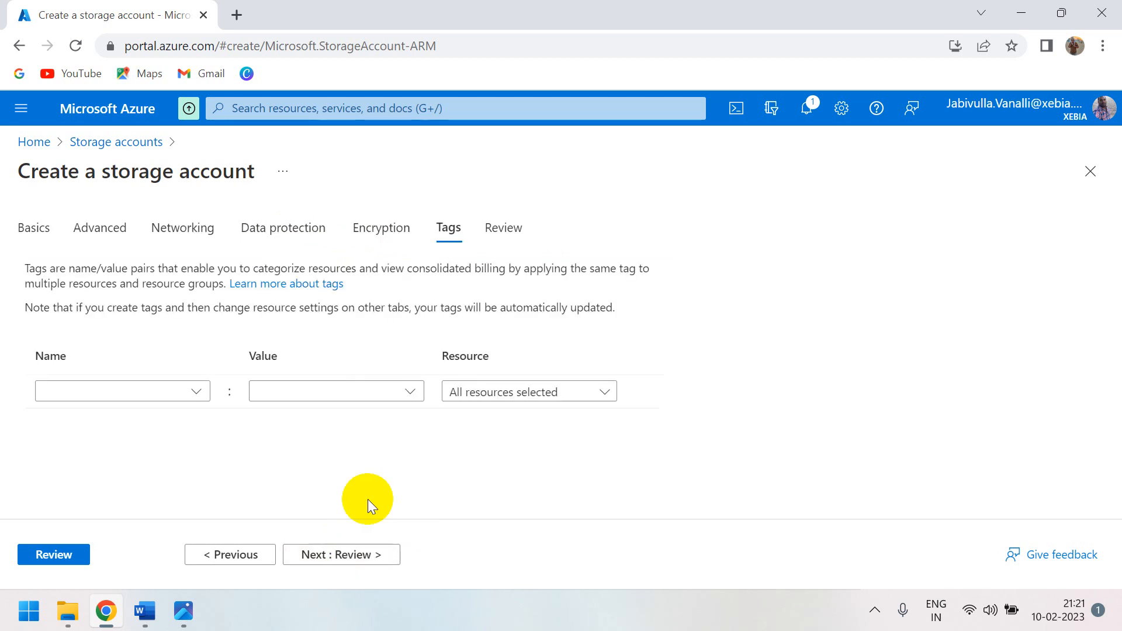
# - Add a tag named "stoarge account" with value 1, applied only to the Storage account resource
pyautogui.click(99, 399)
pyautogui.write('stoarge account')
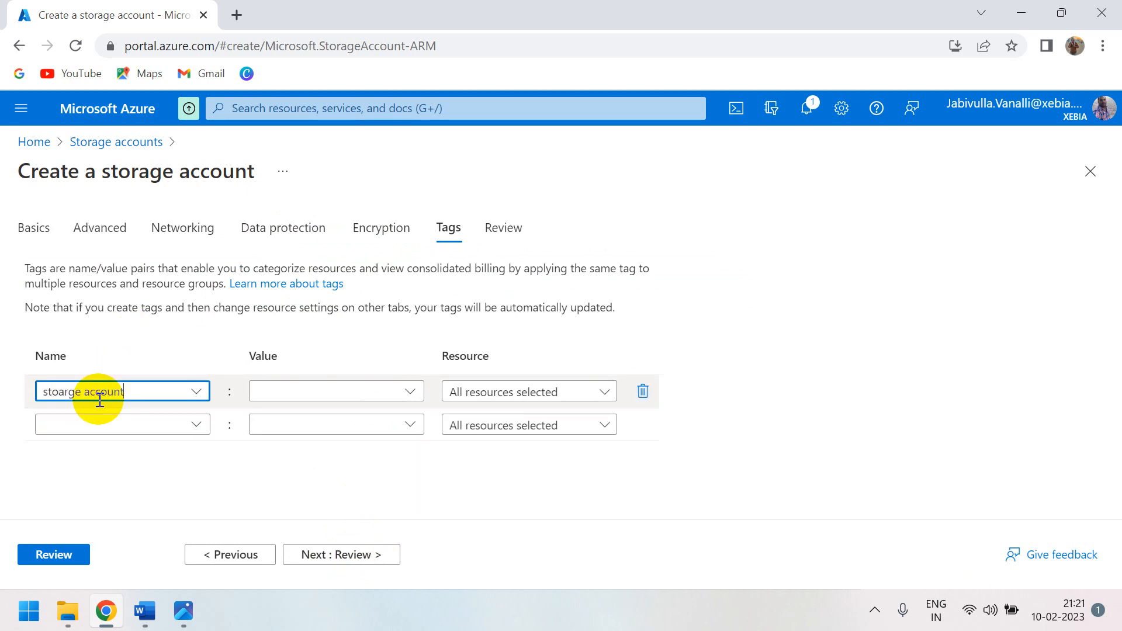
pyautogui.click(281, 389)
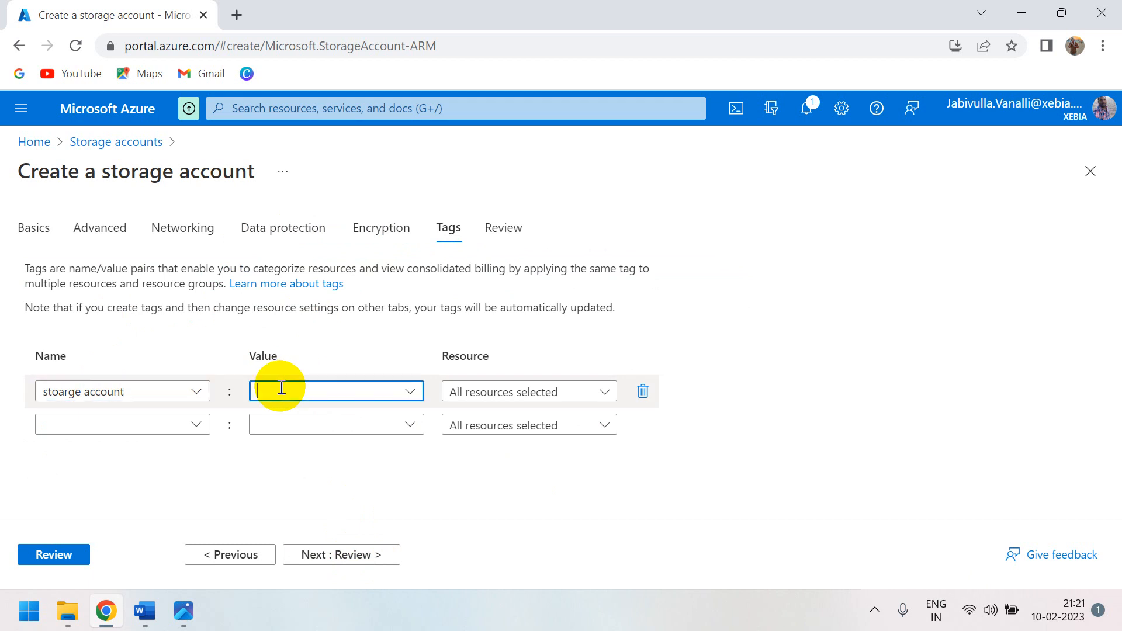
pyautogui.click(585, 395)
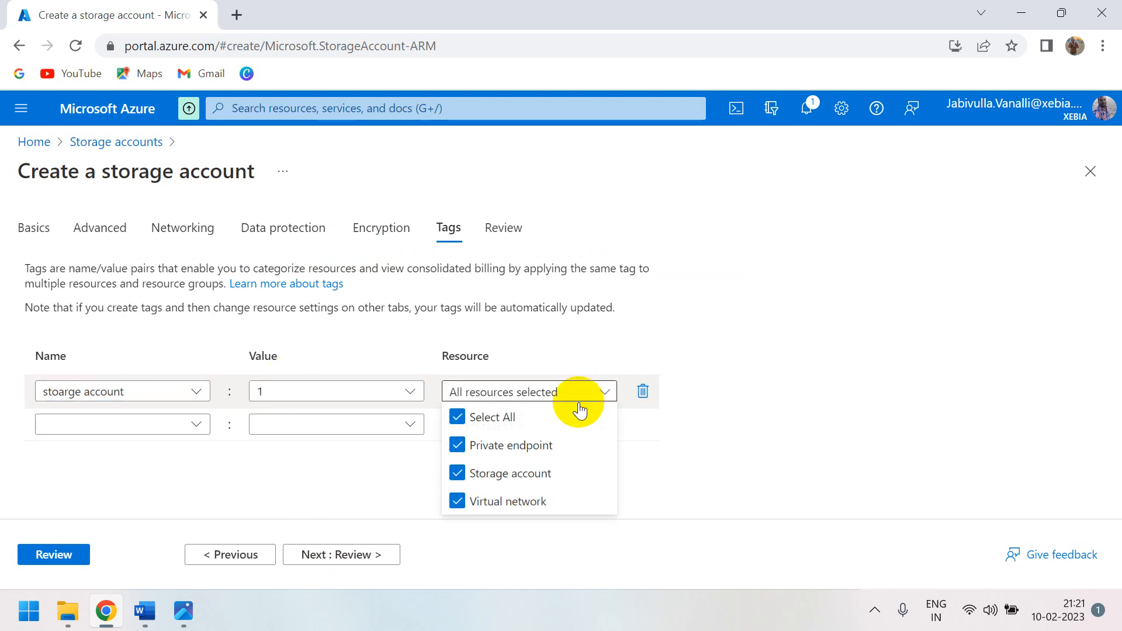
pyautogui.click(457, 418)
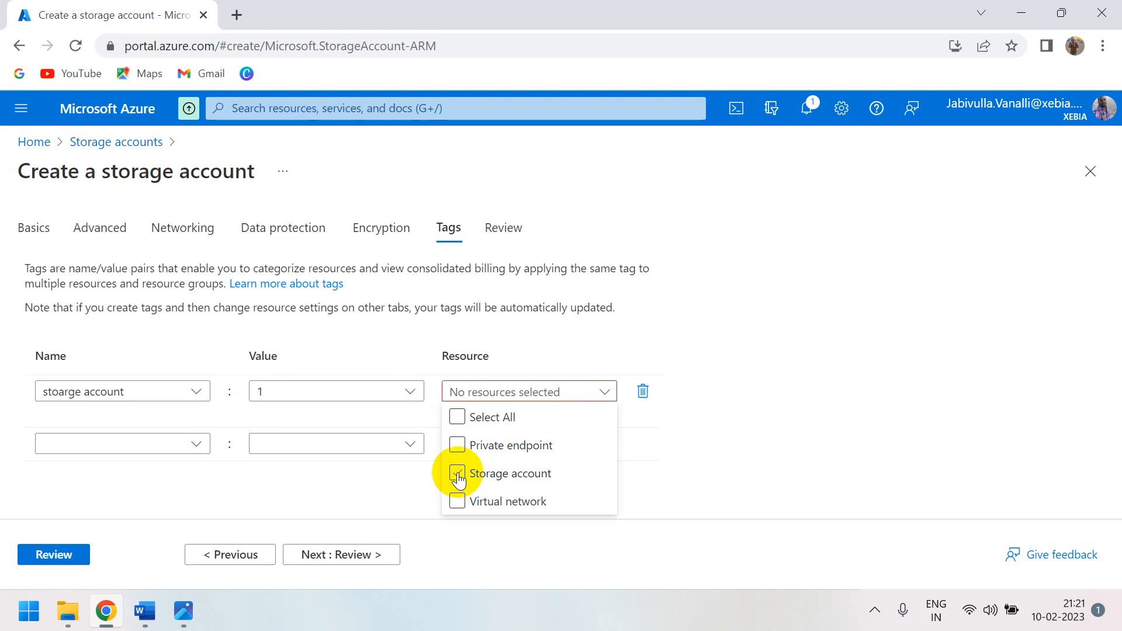
pyautogui.click(457, 473)
pyautogui.click(383, 482)
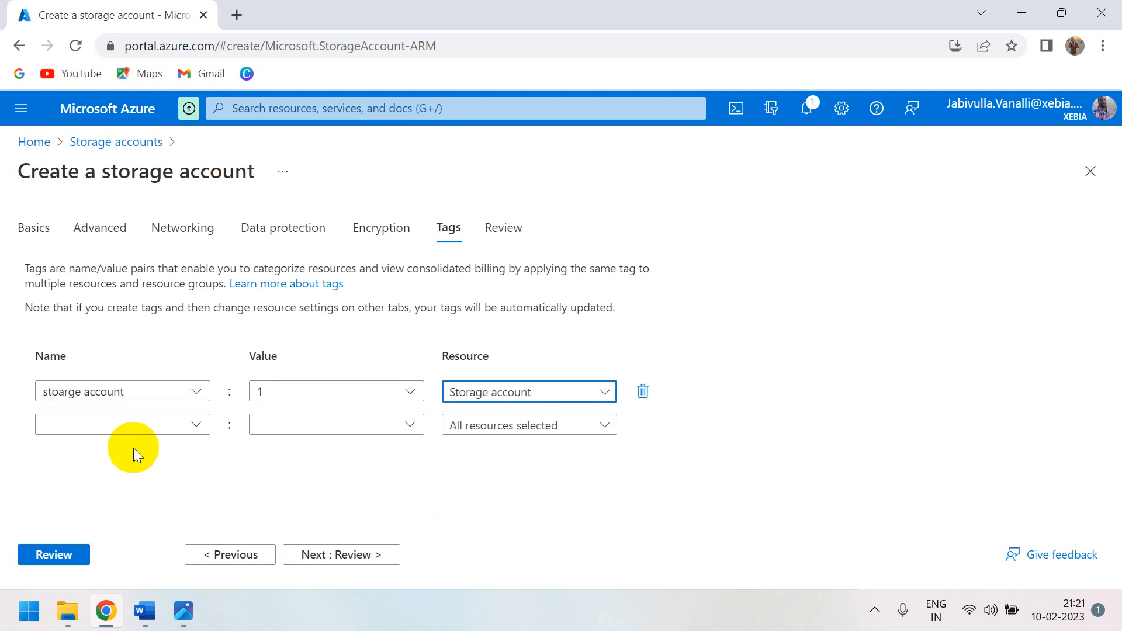
# - Add a second tag named "storage" with value 2, applied only to the Storage account resource
pyautogui.click(101, 423)
pyautogui.write('storage')
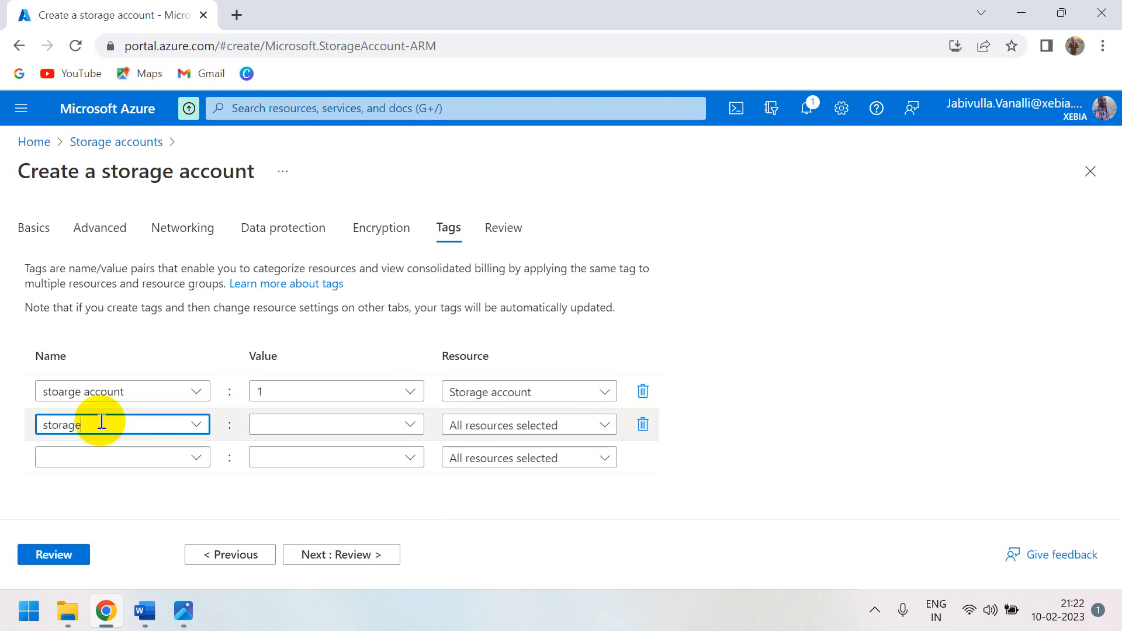
pyautogui.click(278, 427)
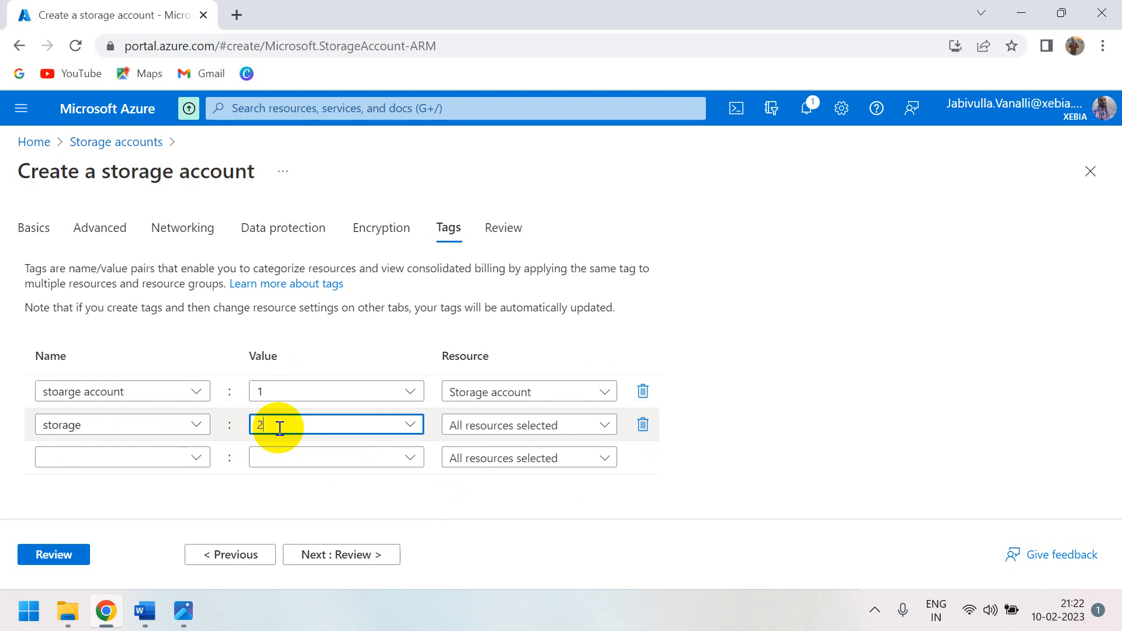
pyautogui.click(464, 426)
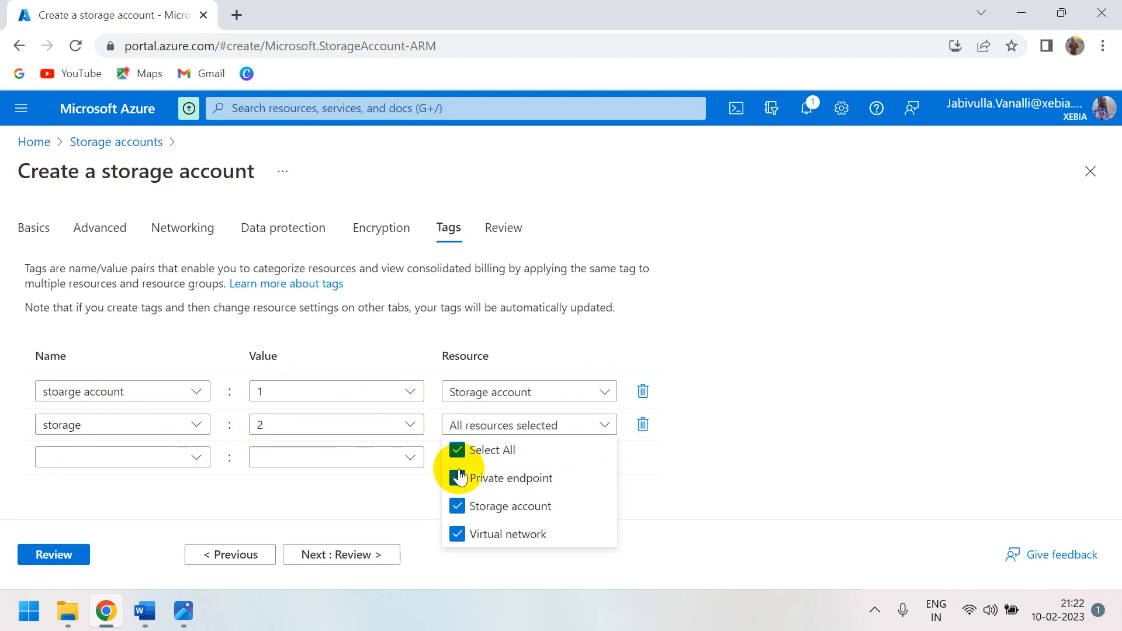
pyautogui.click(458, 450)
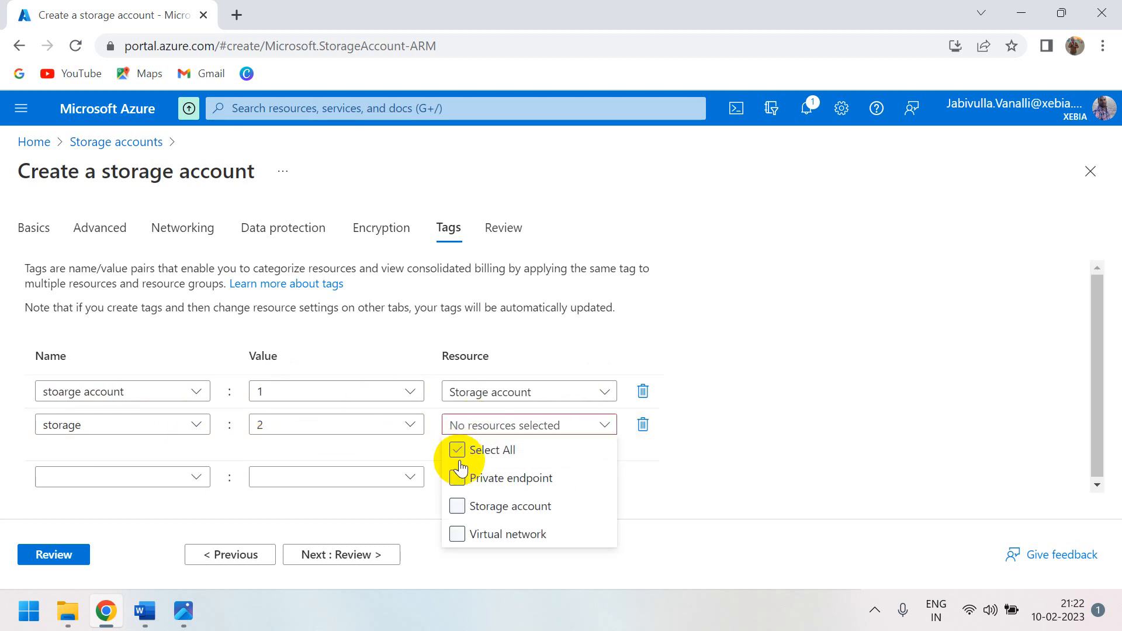
pyautogui.click(458, 506)
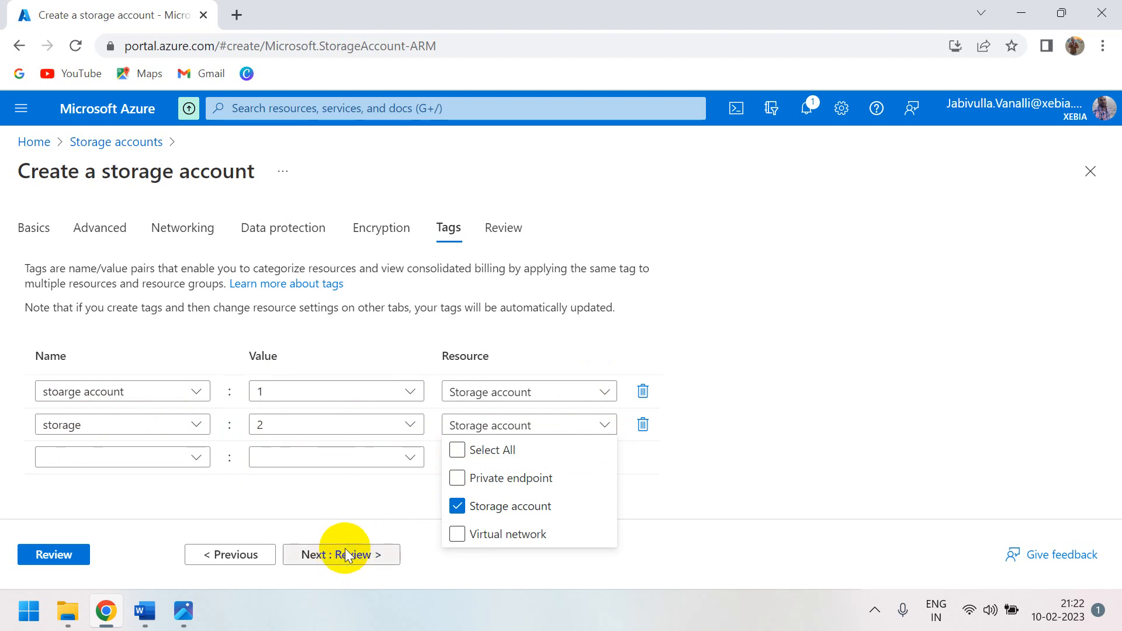
pyautogui.click(363, 515)
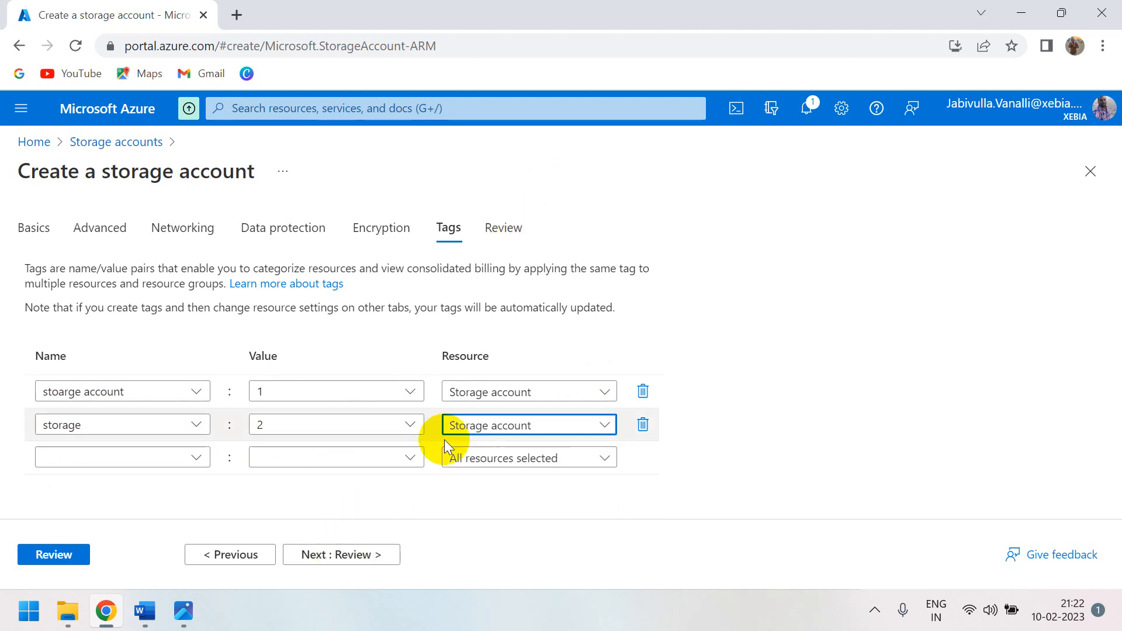
# - Review the full configuration summary down to the tags and create the storage account
pyautogui.click(364, 556)
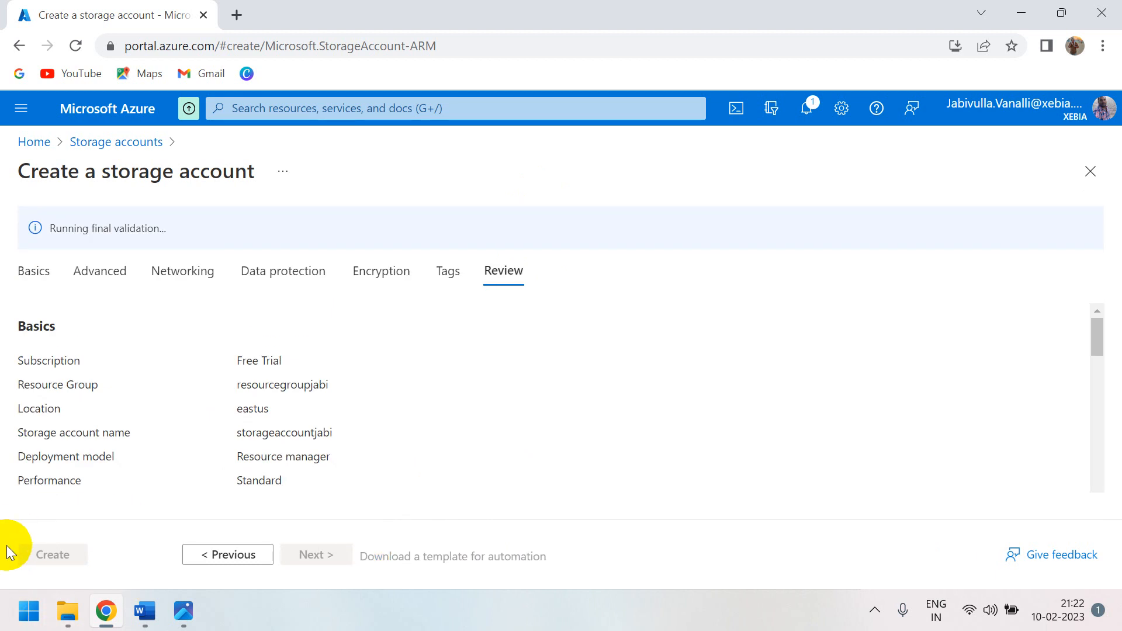
pyautogui.scroll(-6, 502, 427)
pyautogui.scroll(-10, 507, 424)
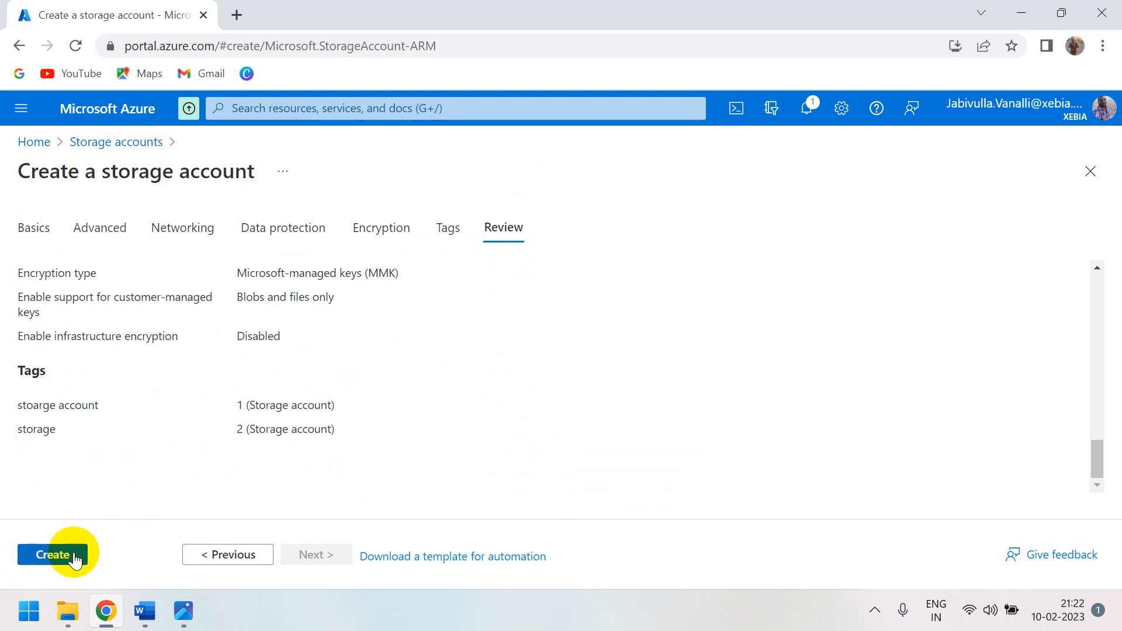
pyautogui.click(63, 556)
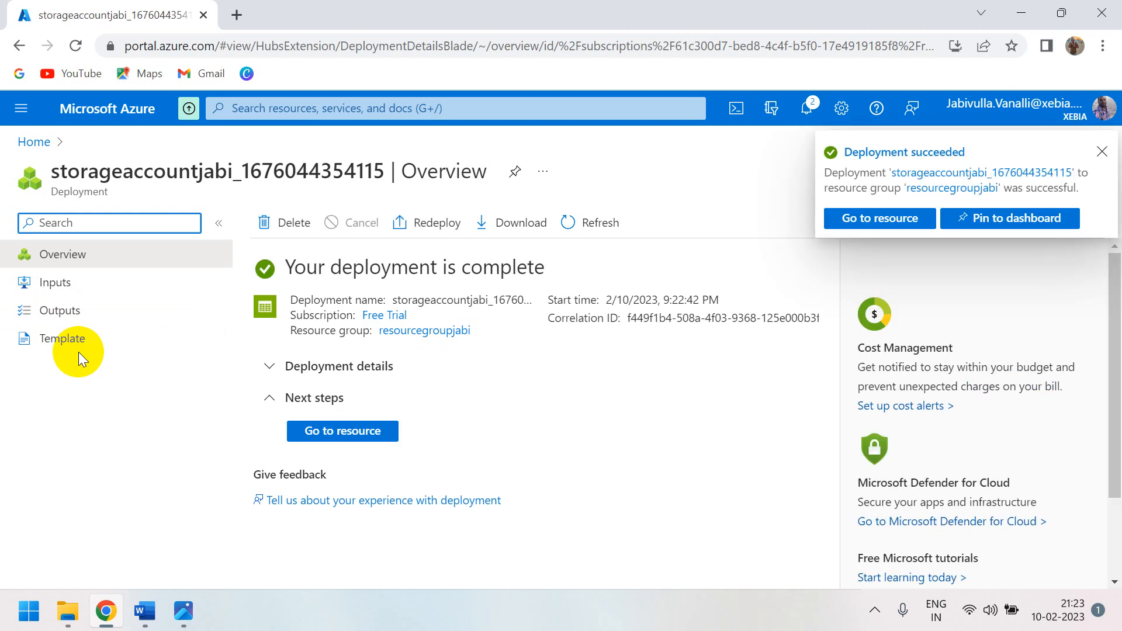
# - Check the deployment status, then return to the portal home page and look for the new storage account and resource group among recent resources
pyautogui.moveTo(286, 261); pyautogui.dragTo(545, 264)
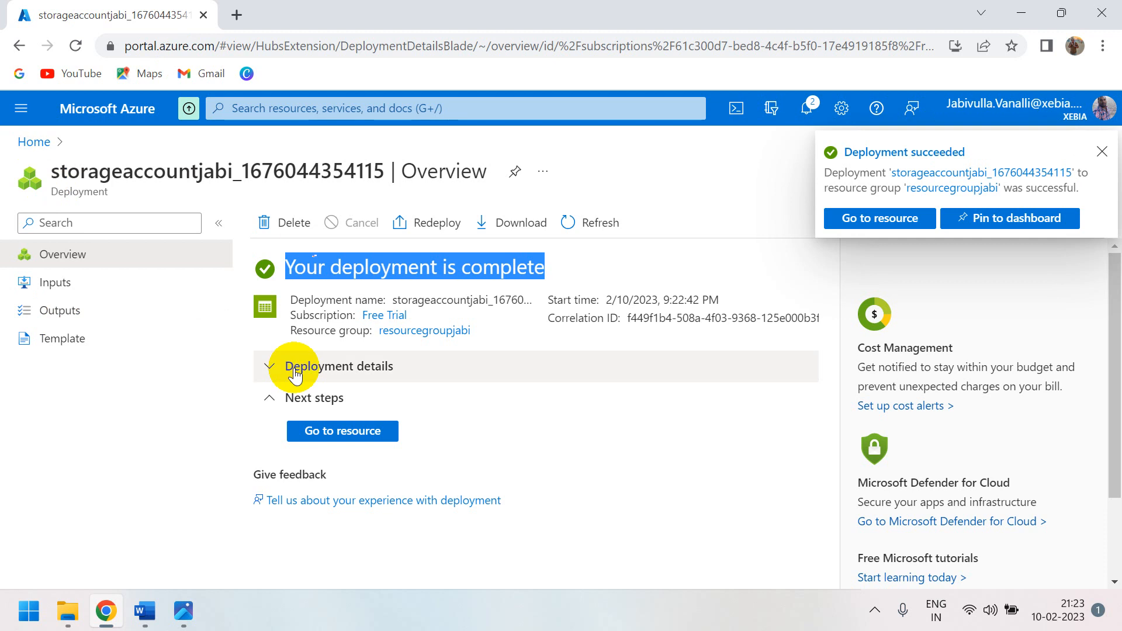
pyautogui.click(23, 145)
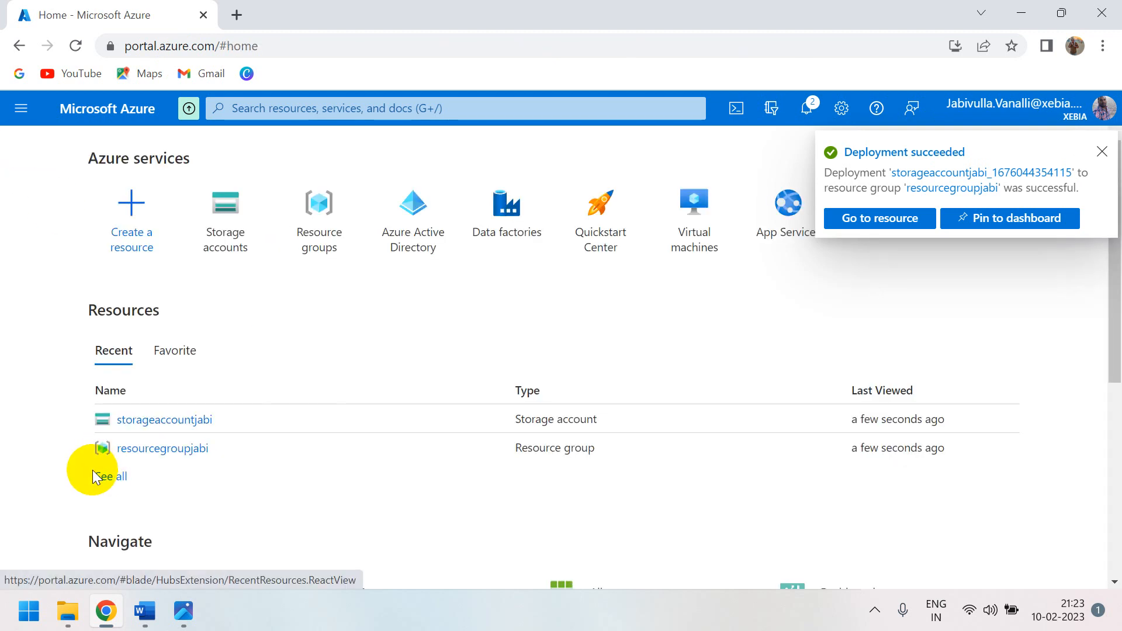
pyautogui.scroll(-1, 216, 378)
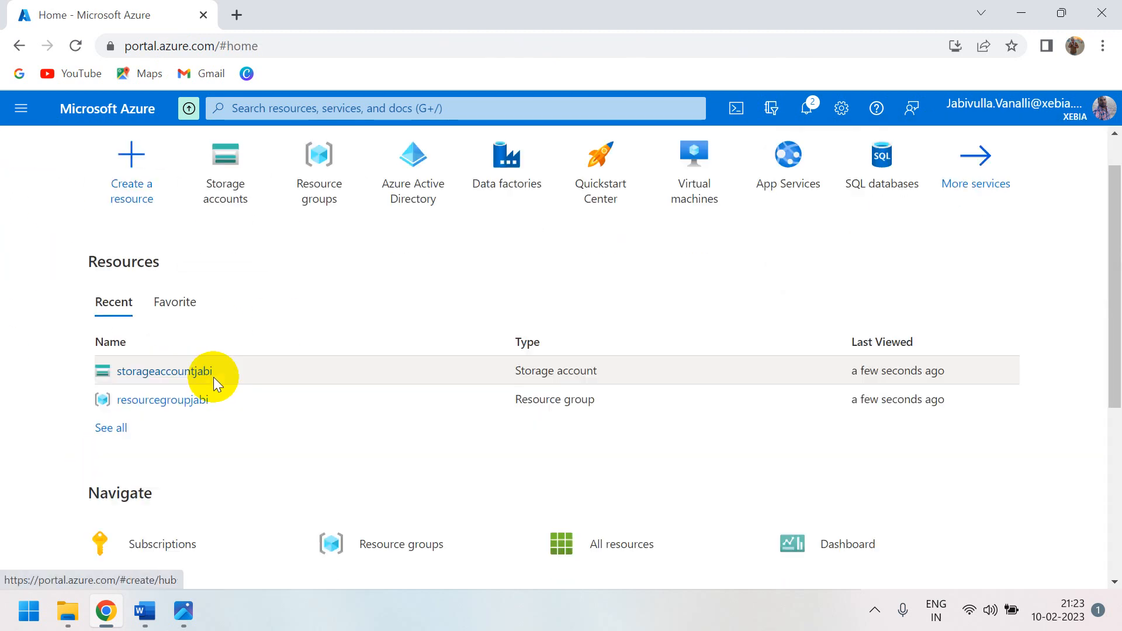
pyautogui.scroll(1, 215, 380)
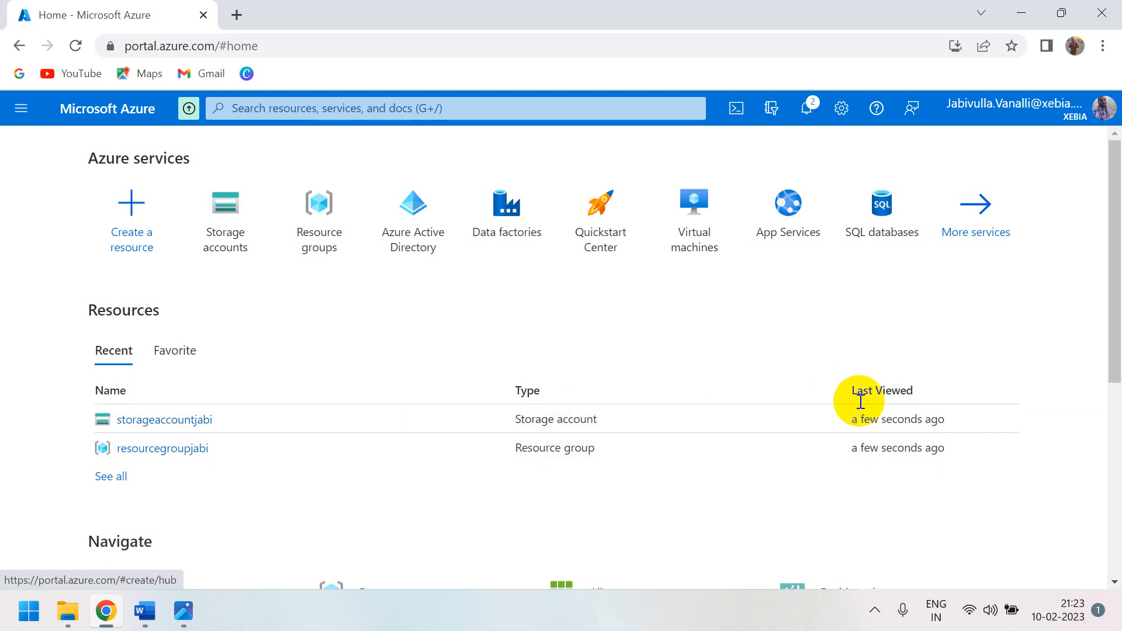
pyautogui.scroll(-2, 787, 420)
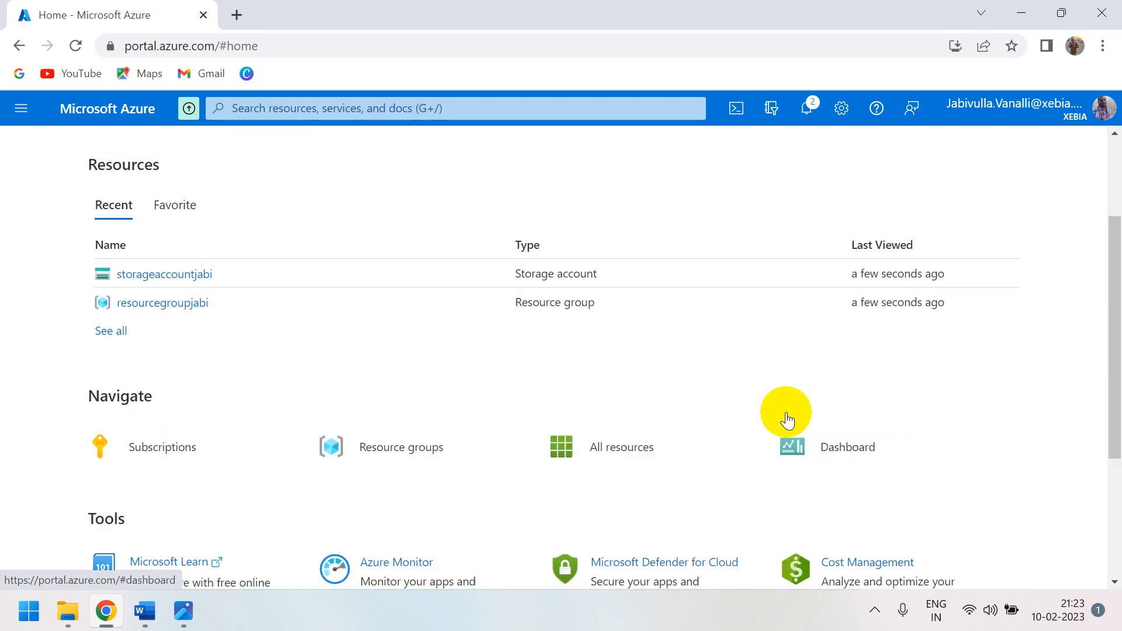
pyautogui.scroll(-2, 394, 403)
pyautogui.scroll(4, 358, 382)
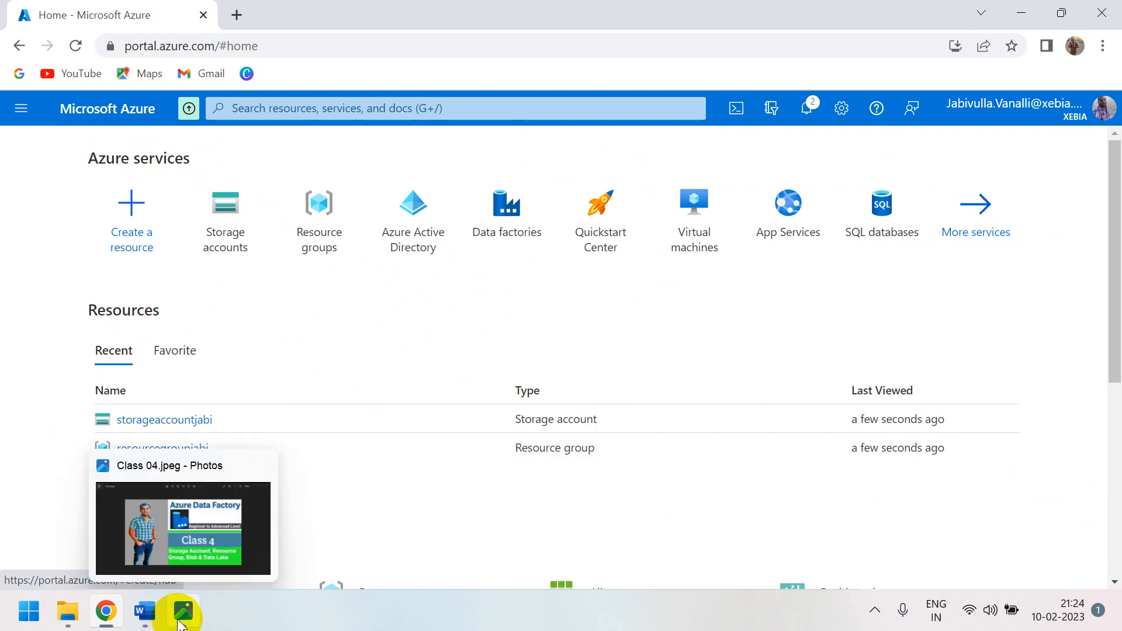
# - Switch to the Photos app and show the Contact Us.jpg image that follows Class 04.jpeg
pyautogui.click(181, 623)
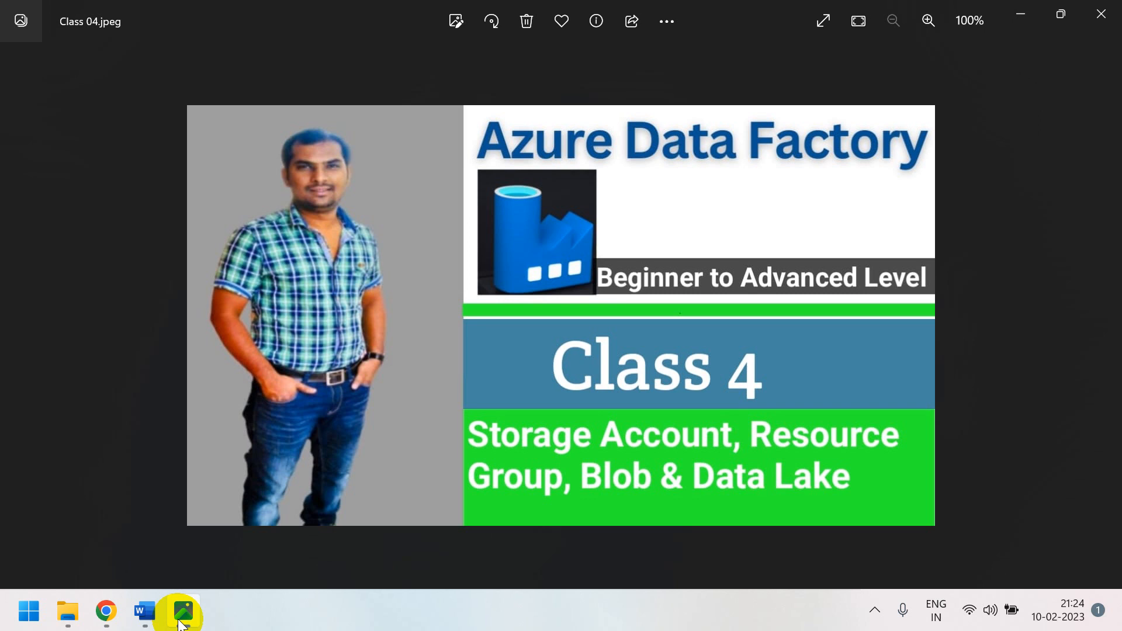
pyautogui.press('Right')
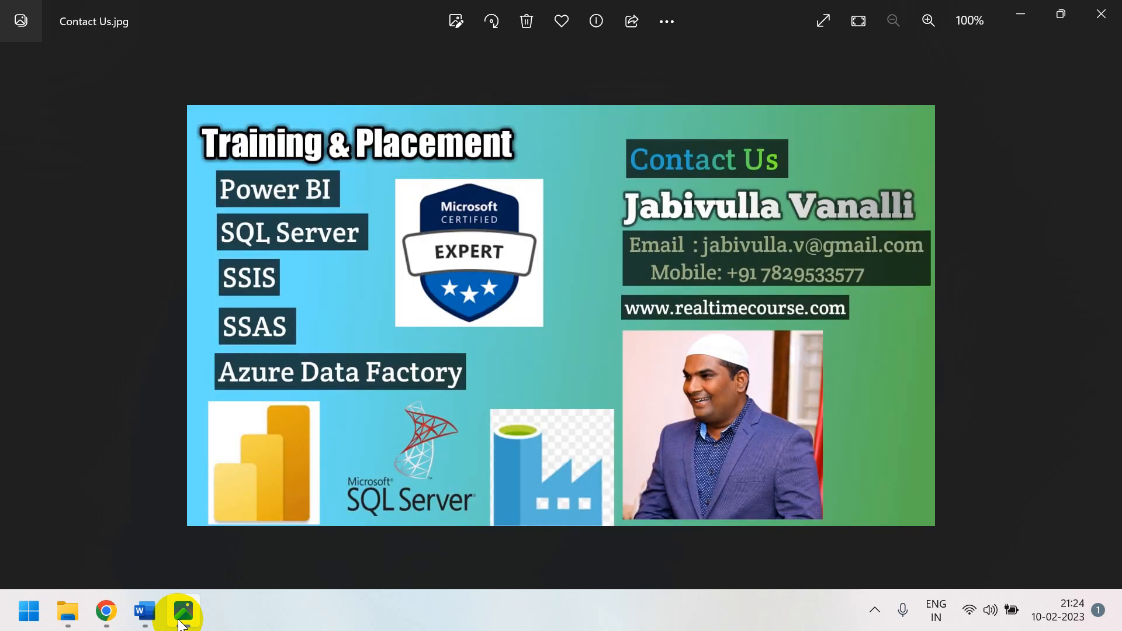